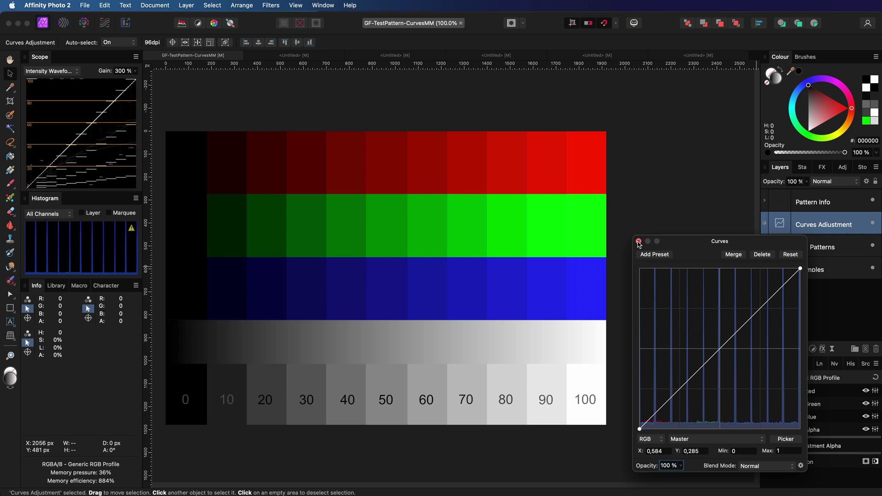
Close the Curves settings, add a Channel Mixer adjustment above the Curves layer, and set its output channel mode to Gray.
left_click(638, 242)
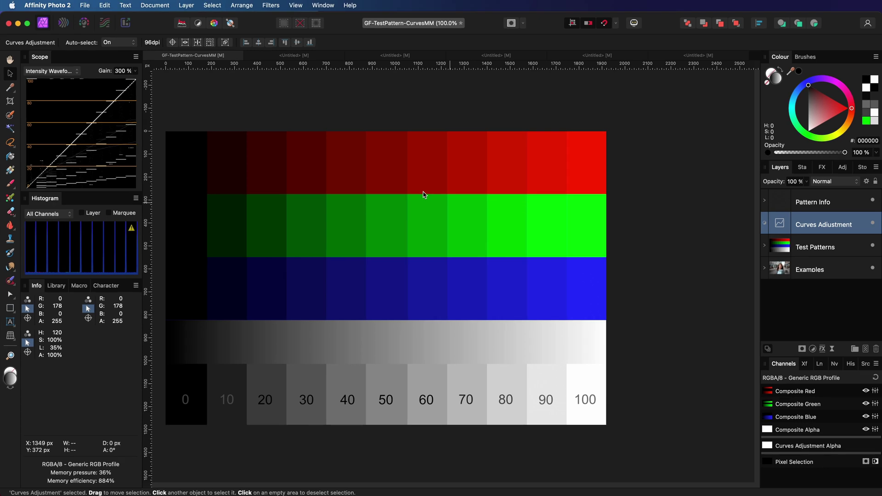
scroll(423, 194, "down", 5)
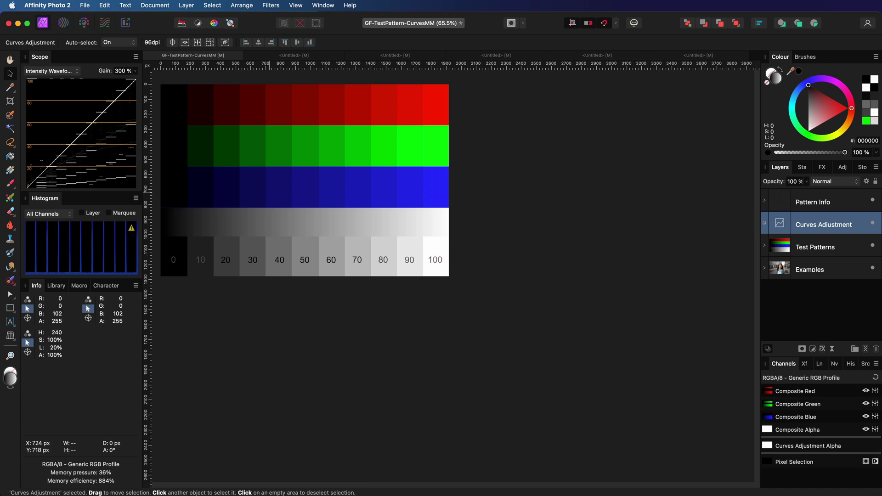
left_click(812, 349)
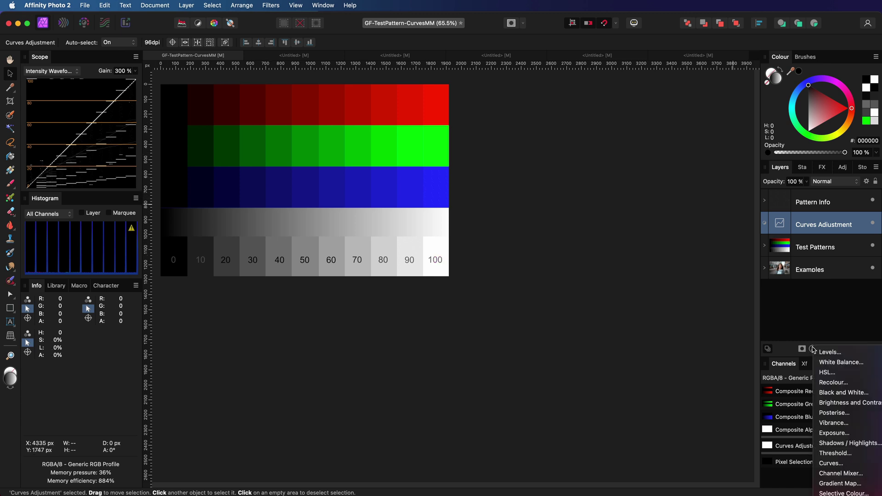
left_click(841, 474)
left_click(658, 339)
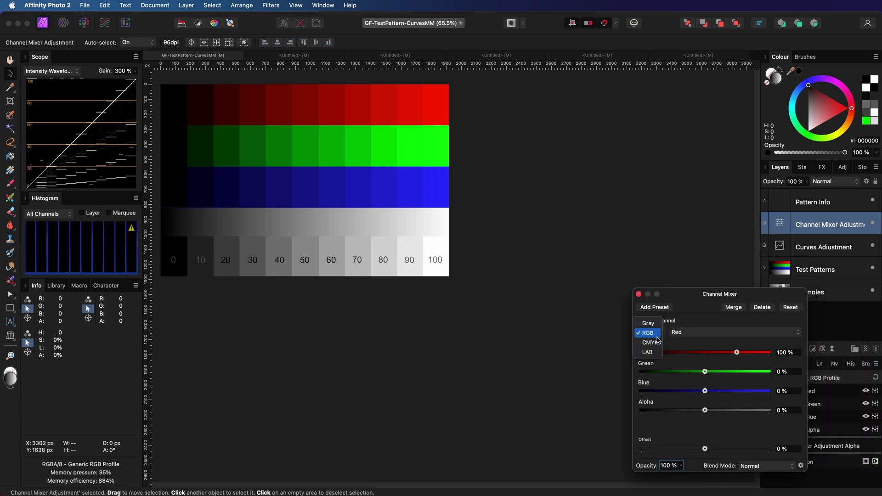
left_click(656, 324)
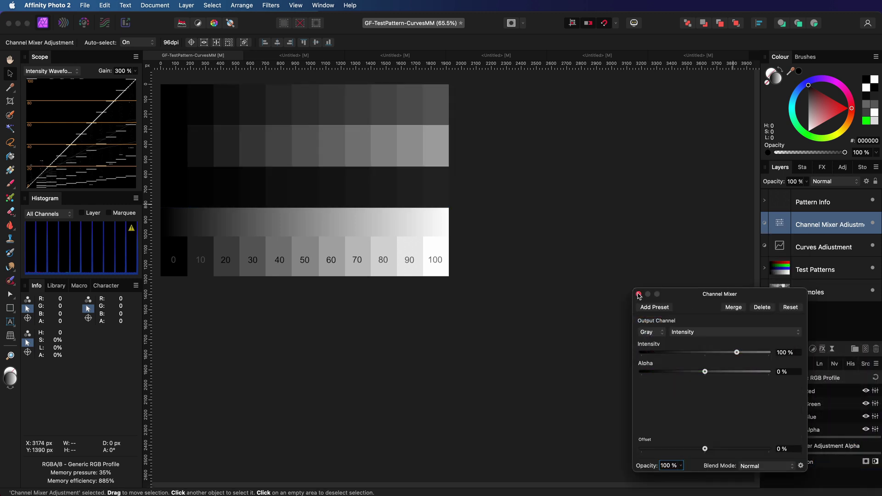
left_click(638, 294)
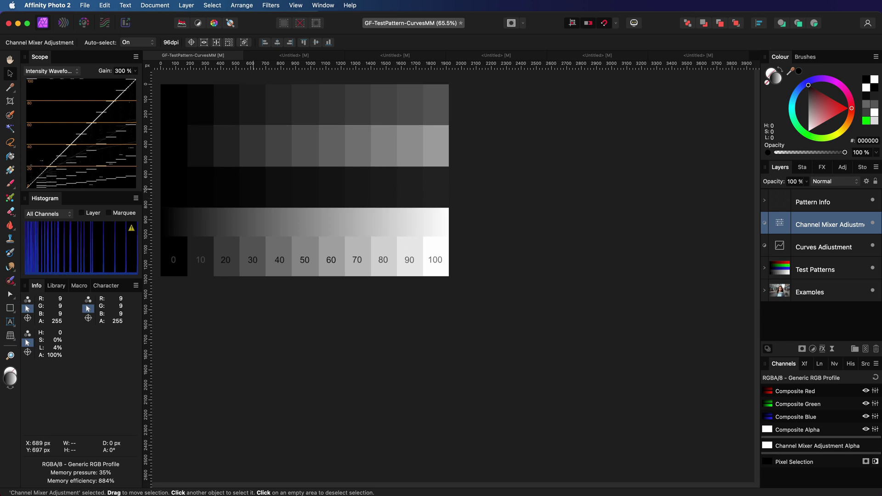
Expand the Test Patterns group, select it on the canvas, and undo back to the state before the Channel Mixer adjustment.
left_click(764, 269)
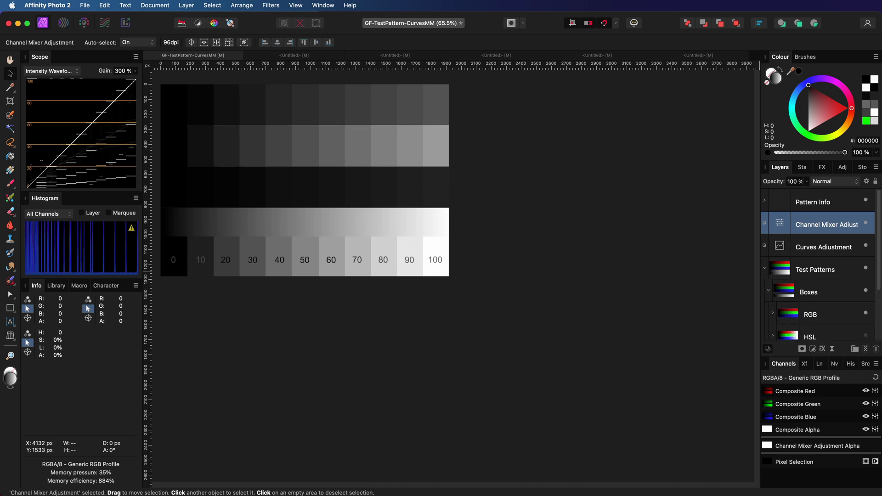
left_click(770, 293)
scroll(817, 266, "down", 3)
left_click(865, 296)
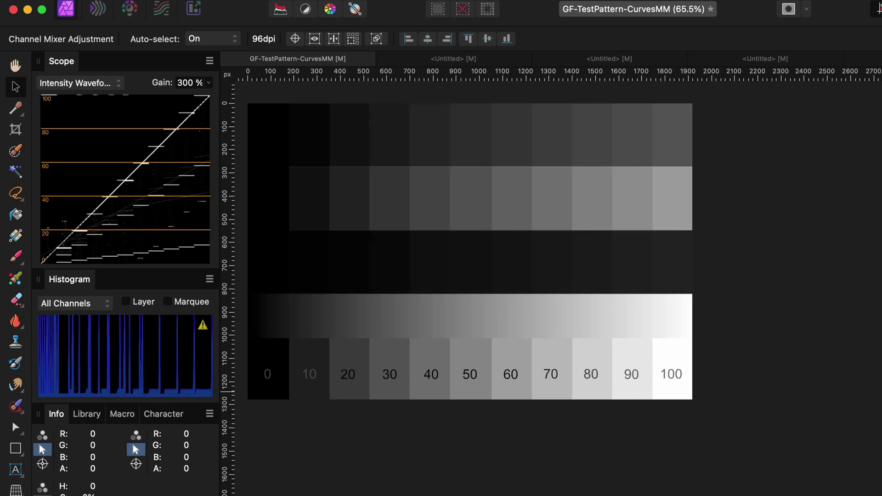
left_click(470, 252)
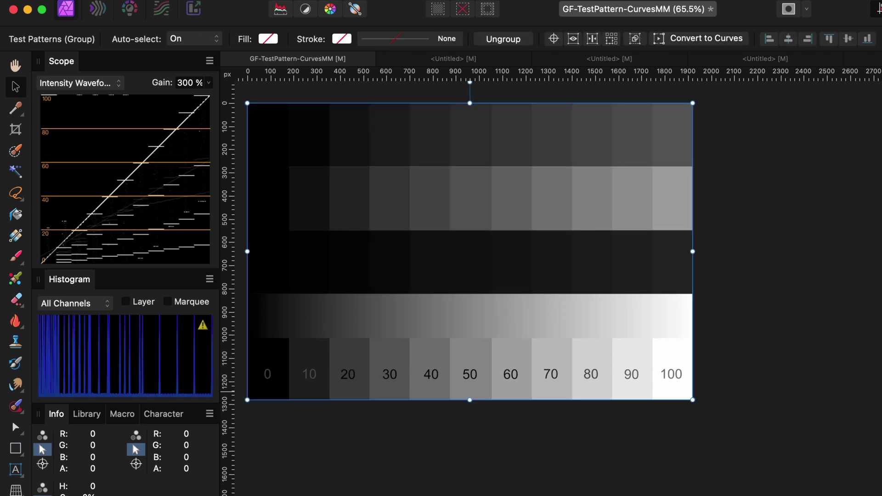
key("super+z")
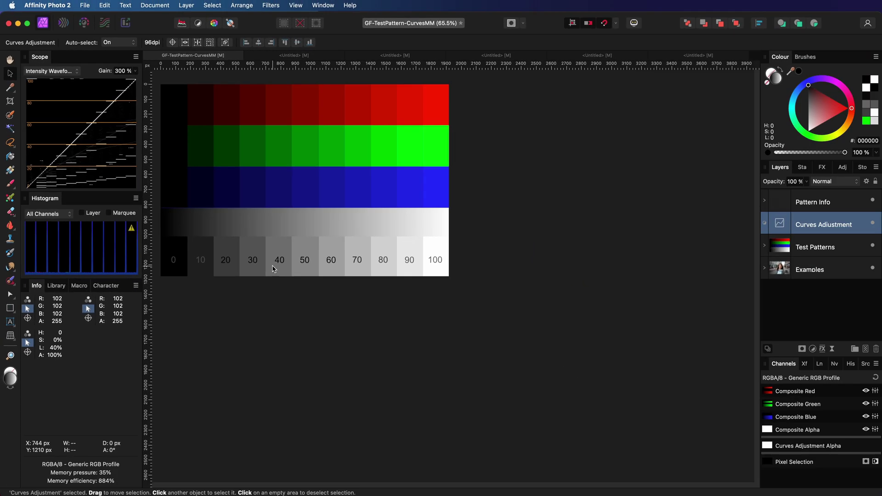
Open the Curves adjustment, try the white point at Y 0,496 and a midtone node at X 0,665, Y 0,387, undoing each.
double_click(773, 228)
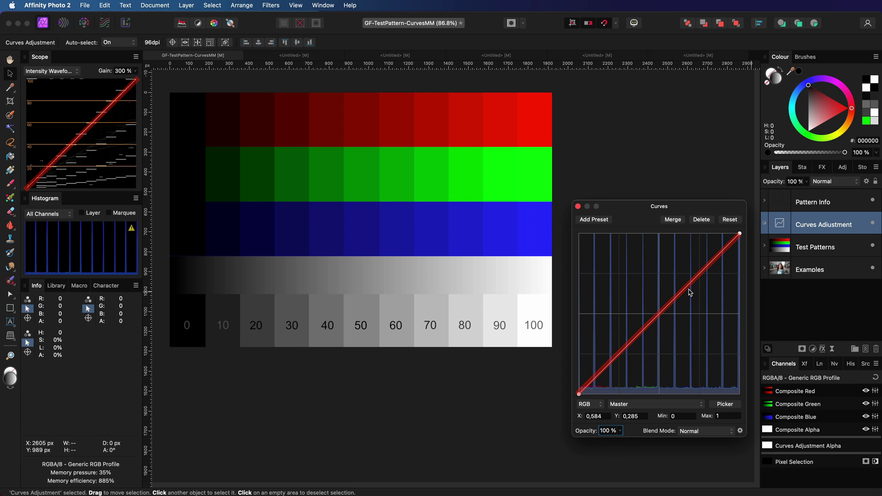
left_click_drag(739, 233, 741, 317)
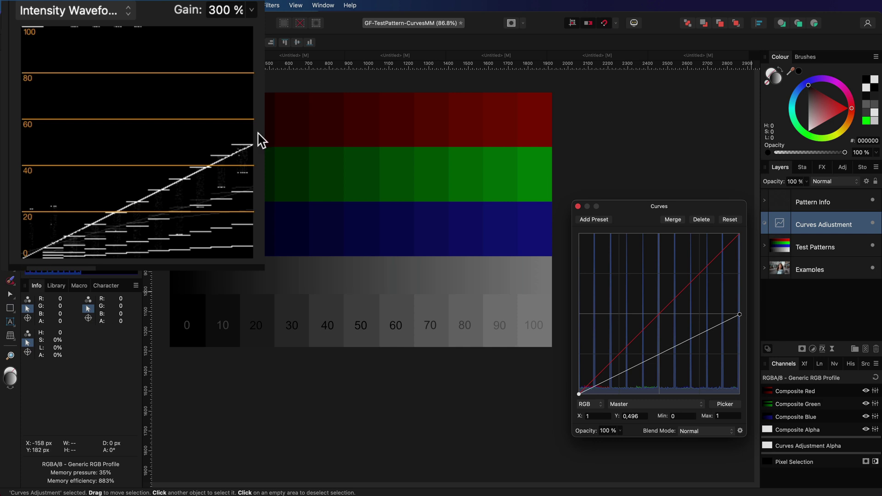
key("super+z")
left_click_drag(662, 314, 686, 332)
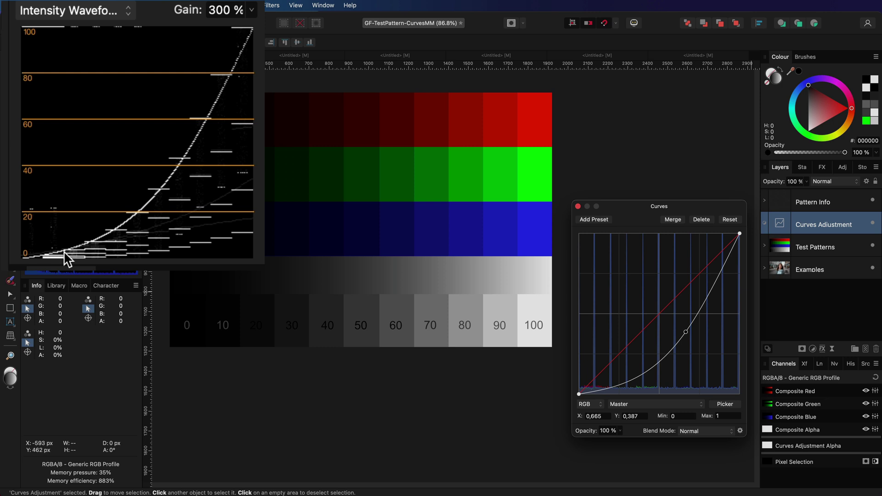
key("super+z")
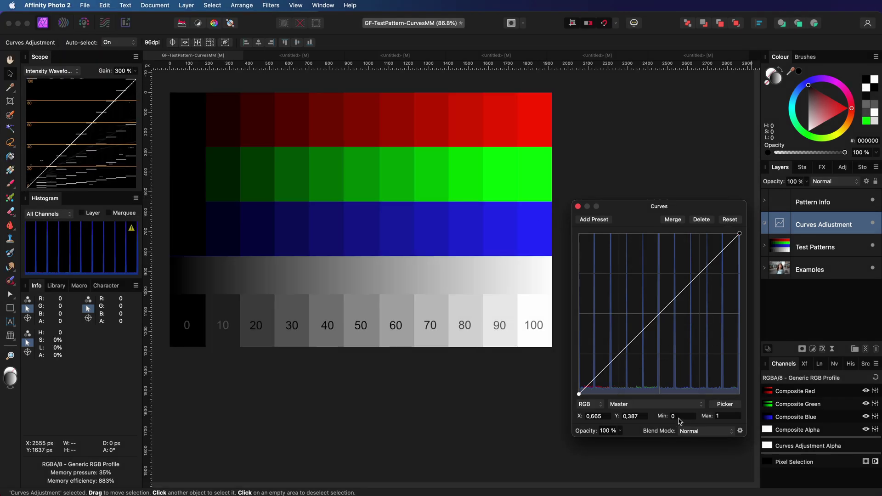
Set the Master curve's Min to 0,5 and raise the black point to Y 1.
double_click(680, 418)
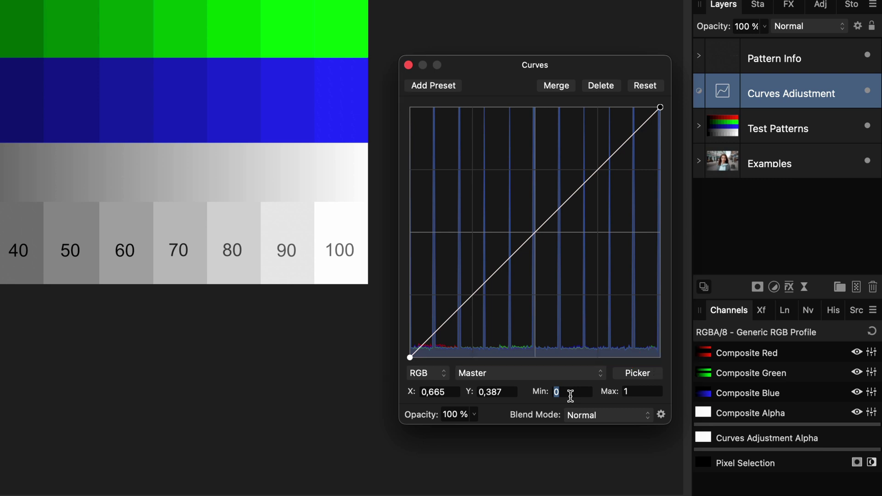
type("0,5")
key("Tab")
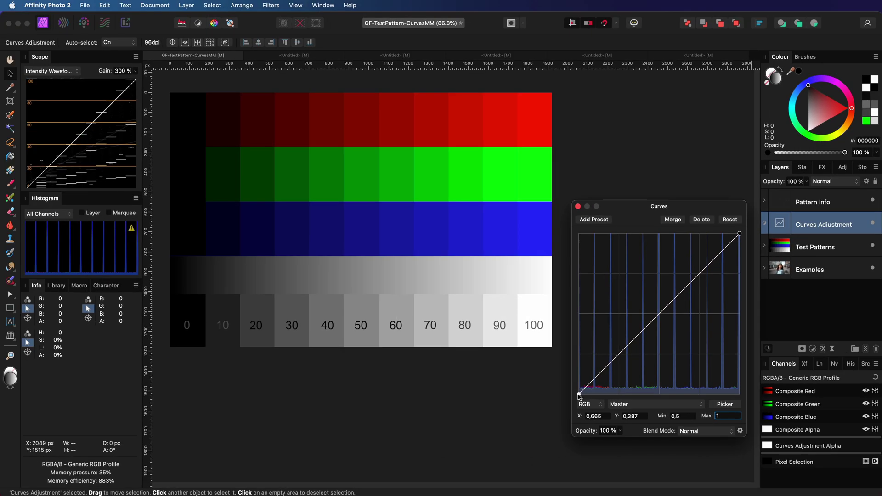
left_click_drag(578, 395, 548, 228)
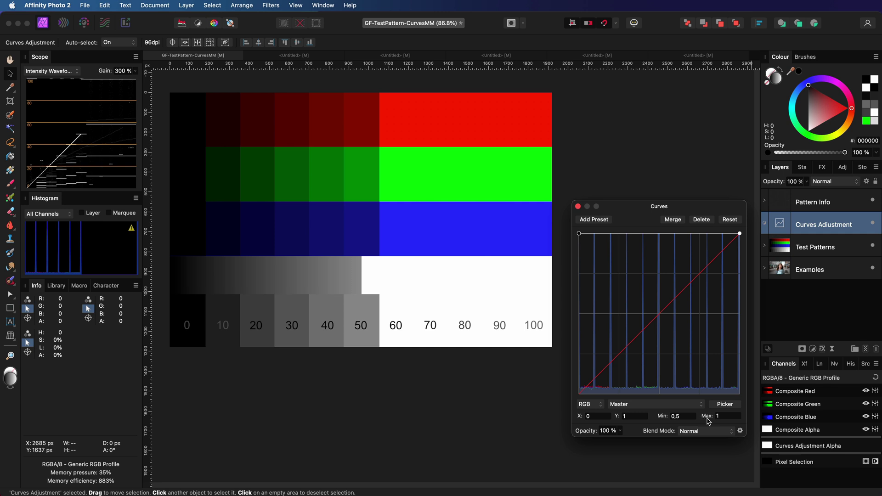
Return the black point to Y 0, and lower the white point to Y 0 before restoring it to Y 1.
left_click(721, 417)
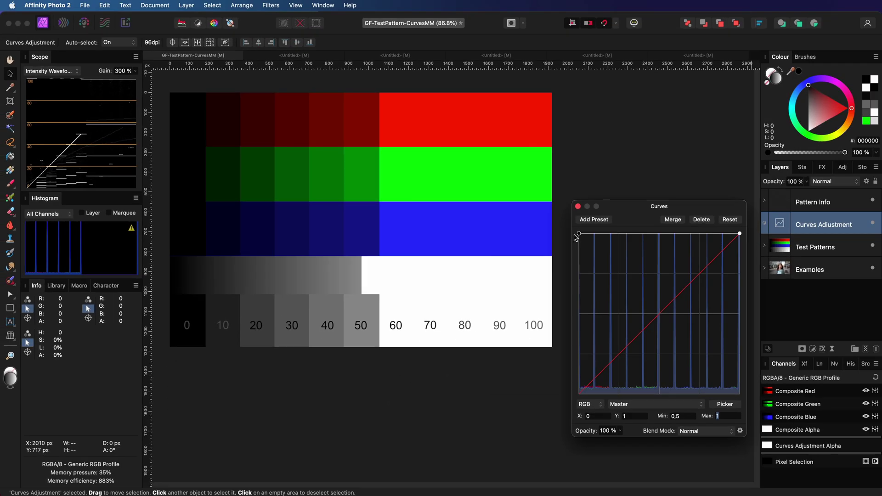
left_click_drag(576, 237, 573, 421)
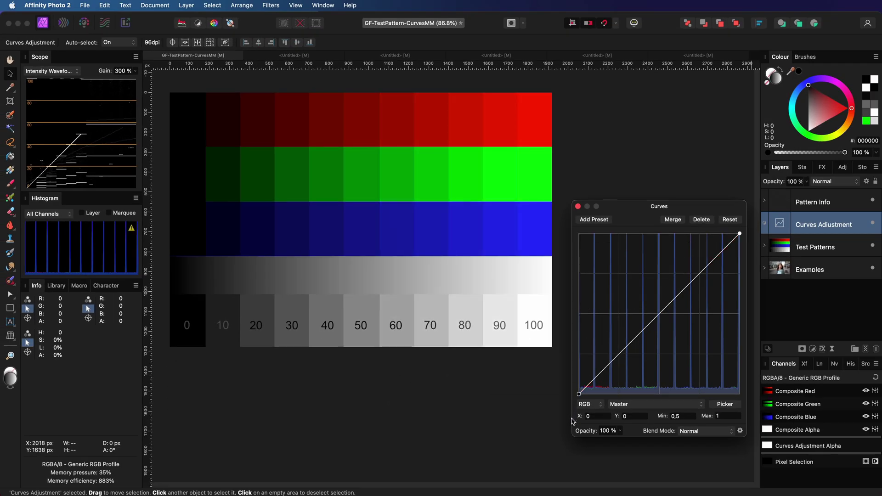
left_click_drag(739, 234, 750, 411)
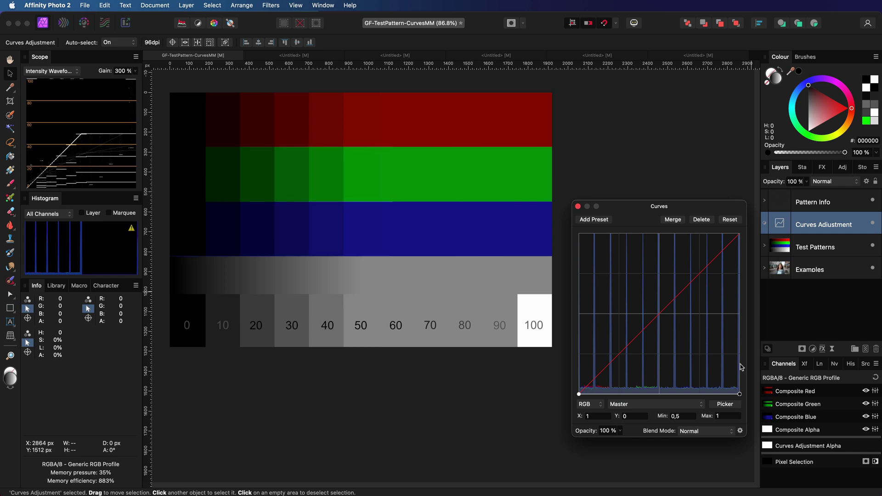
left_click_drag(740, 393, 740, 234)
Bend the curve through X 0,684, Y 0,372, move that node to X 0,387, Y 0,612, and reset the curve.
left_click_drag(665, 307, 694, 338)
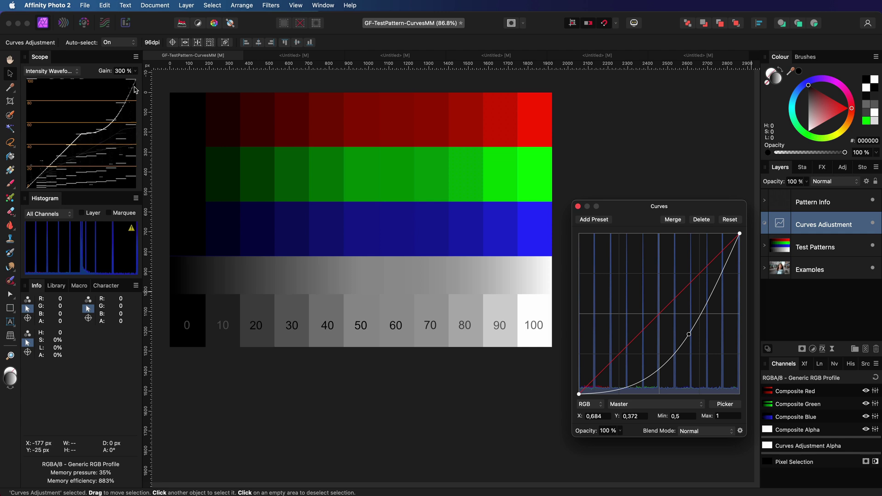
left_click_drag(690, 336, 640, 295)
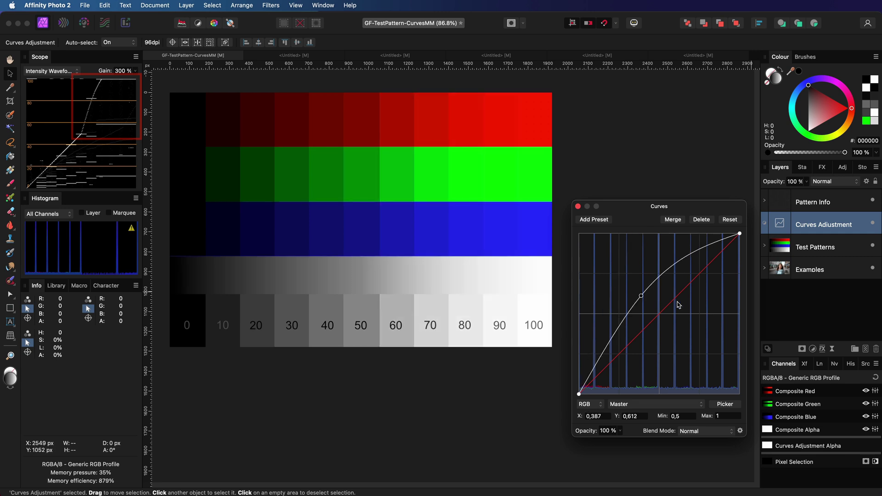
left_click(730, 219)
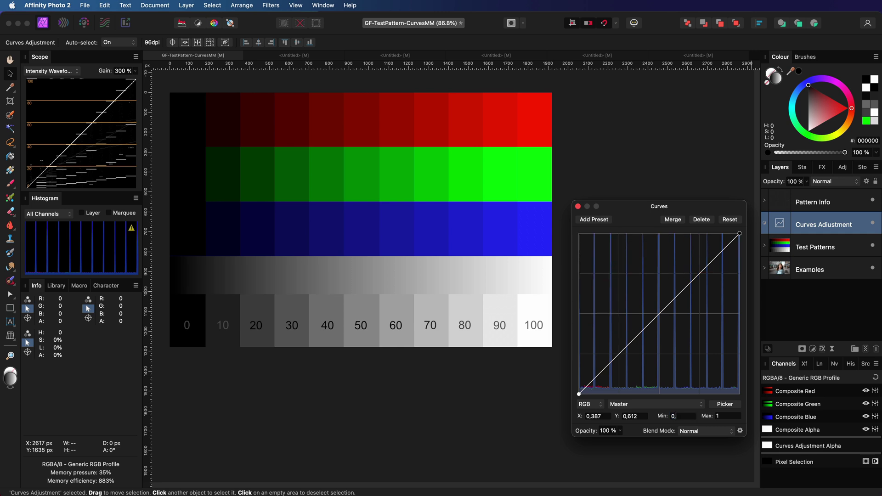
Limit the Master curve's range to Min 0,2 and Max 0,4.
key("Tab")
type("0,4")
key("Tab")
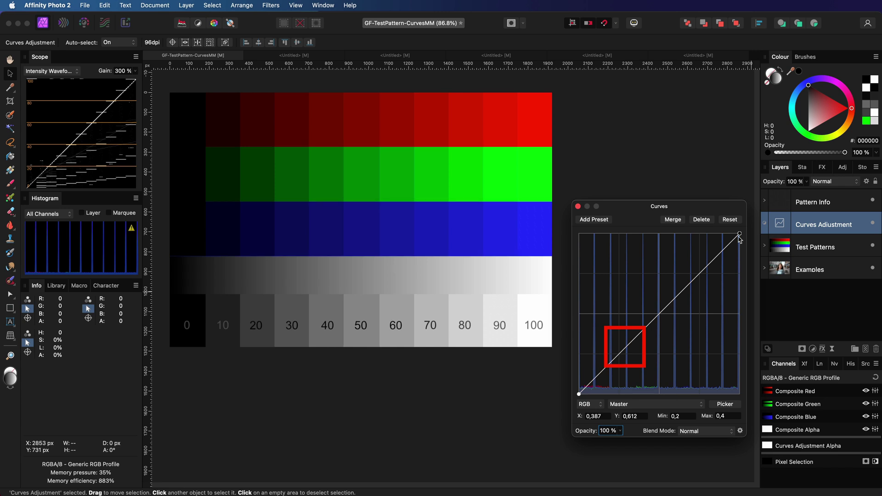
Test the limited range with the white point at Y 0 and the black point at Y 1, restoring the straight curve.
left_click_drag(740, 233, 747, 408)
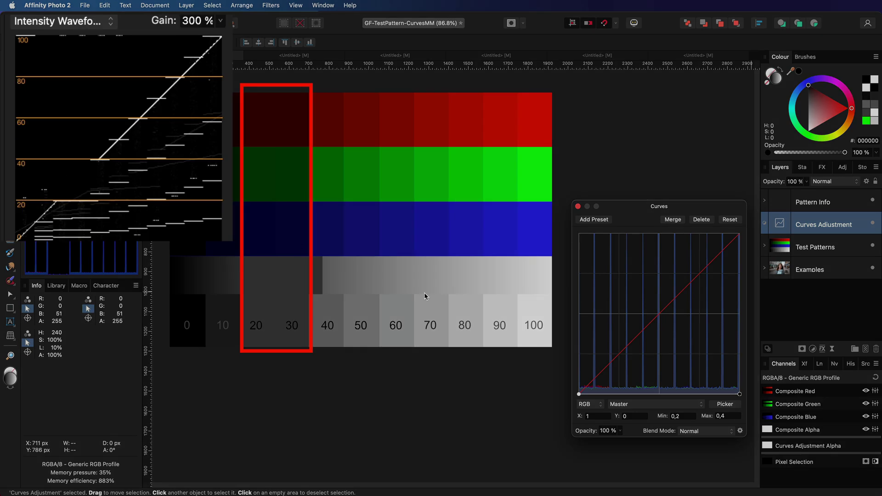
left_click_drag(740, 395, 740, 233)
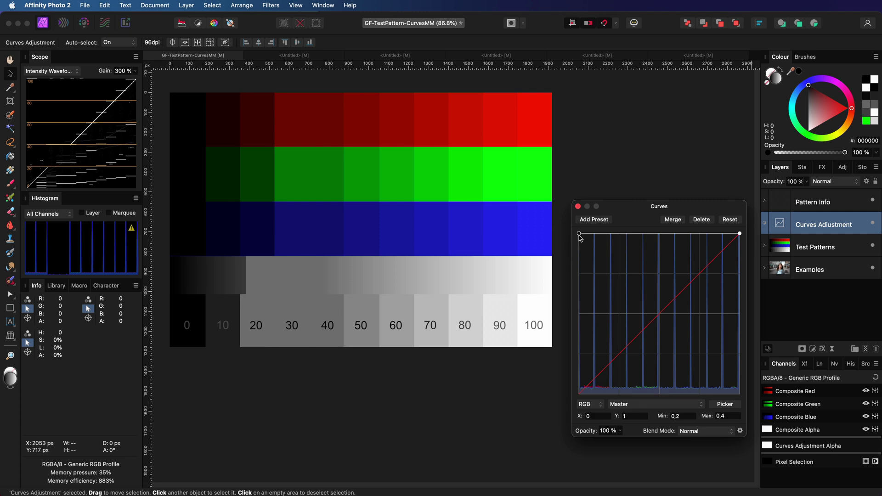
key("super+z")
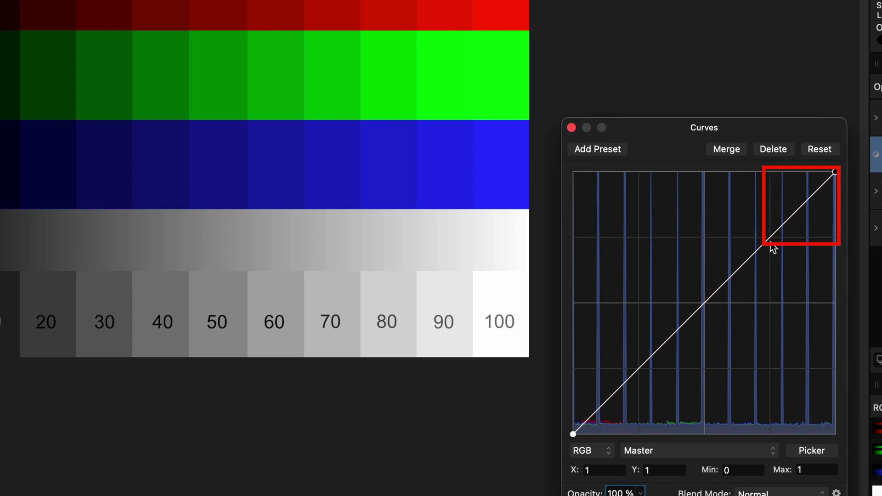
Set the curve's Min to 0,75 and raise the black point to Y 1.
left_click(748, 469)
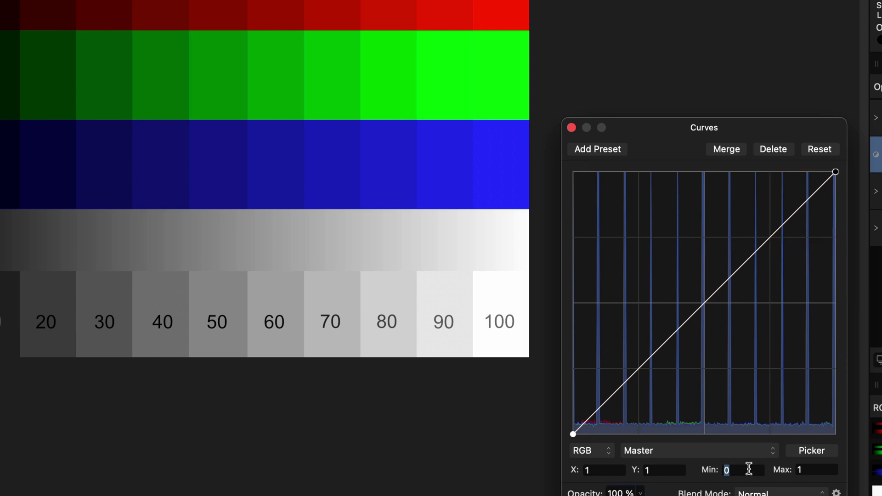
type("0,75")
left_click_drag(573, 434, 573, 418)
left_click_drag(563, 357, 532, 132)
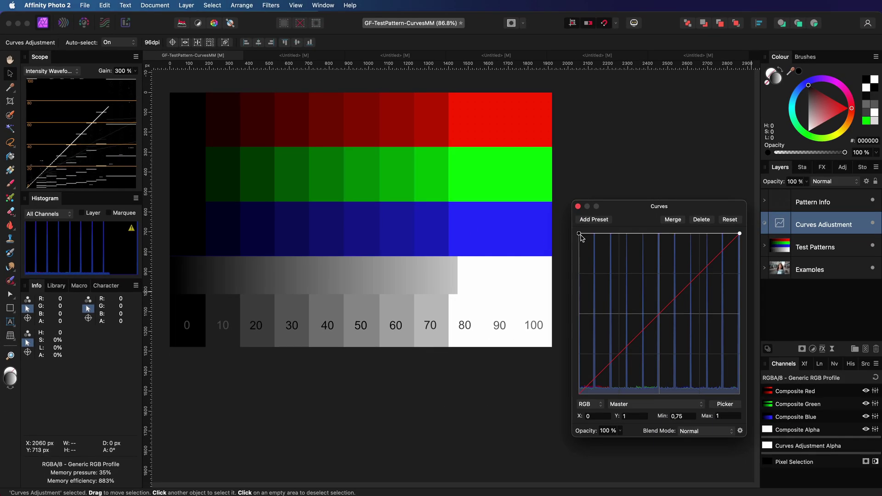
Test the highlight range by lowering the white point to Y 0, restore the end points, and bend the middle of the curve.
left_click_drag(580, 235, 738, 236)
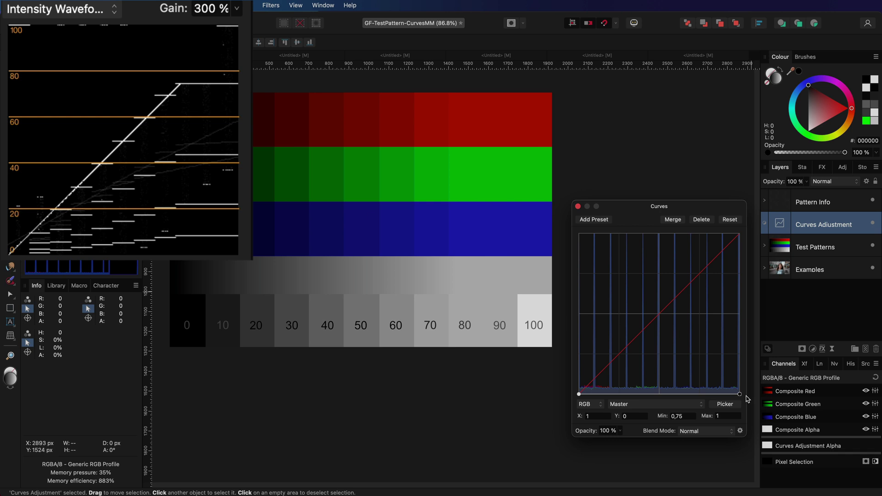
left_click_drag(740, 394, 740, 233)
left_click_drag(629, 343, 536, 310)
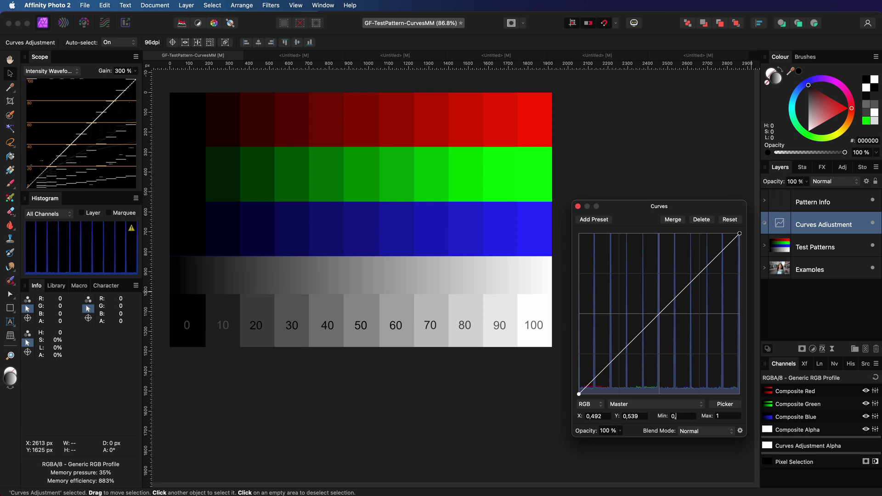
Set Min to 0,3 and Max to 0,6, try a node at X 0,636, Y 0,366 and X 0,66, Y 0,5, and delete it.
type("0,6")
left_click_drag(659, 316, 673, 343)
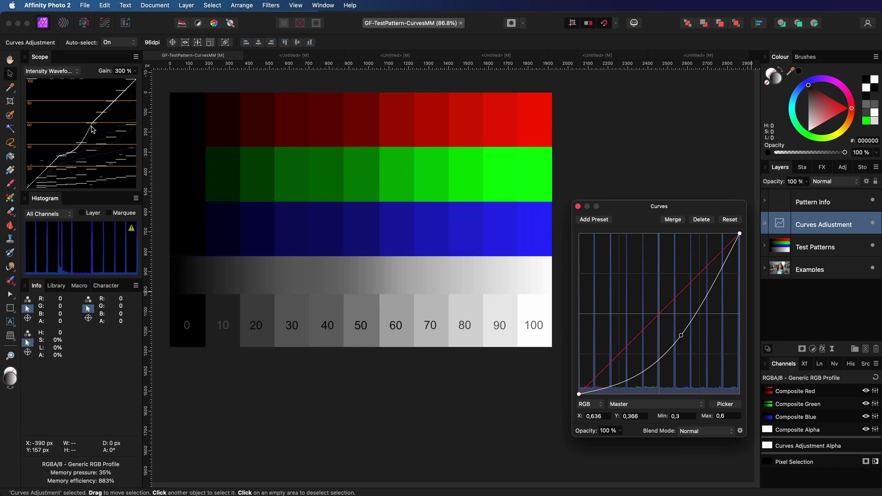
left_click_drag(681, 335, 685, 315)
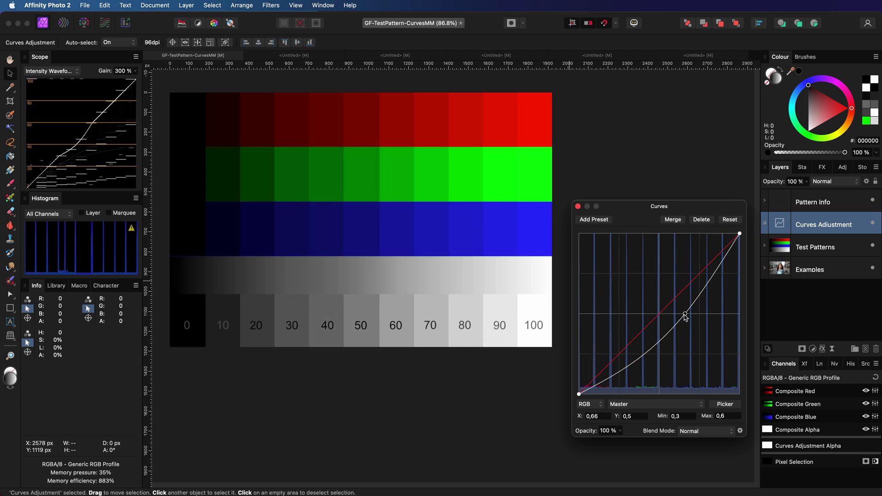
key("BackSpace")
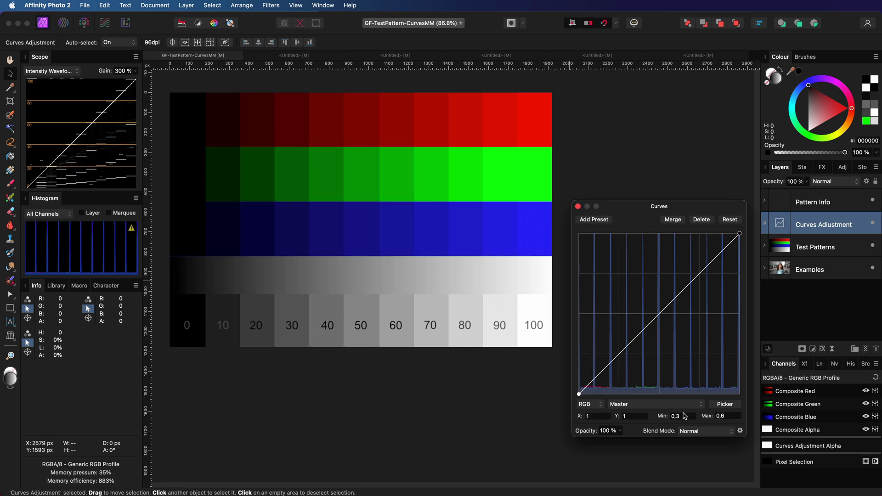
Set Min to 0 and Max to 1, and shape a steep S-curve with three nodes, the upper one at X 0,798, Y 0,739.
key("Tab")
type("1")
key("Tab")
left_click_drag(660, 320, 695, 325)
left_click(712, 286)
left_click_drag(634, 393, 632, 386)
left_click_drag(711, 286, 707, 275)
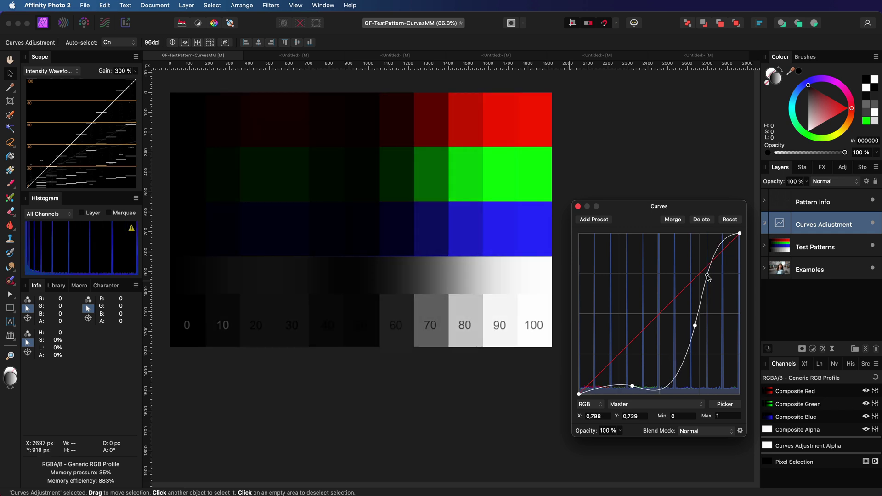
Reverse the input range of the steep S-curve by setting Min to 1 and Max to 0.
left_click(675, 416)
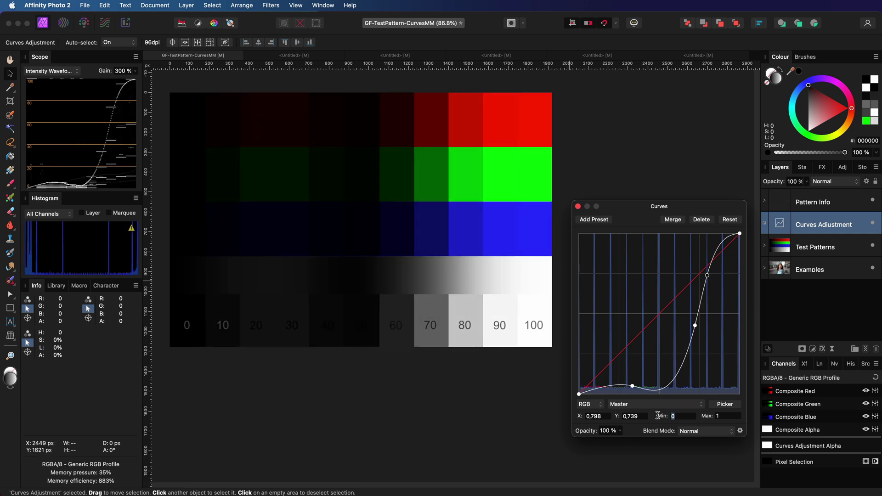
type("1")
key("Tab")
type("0")
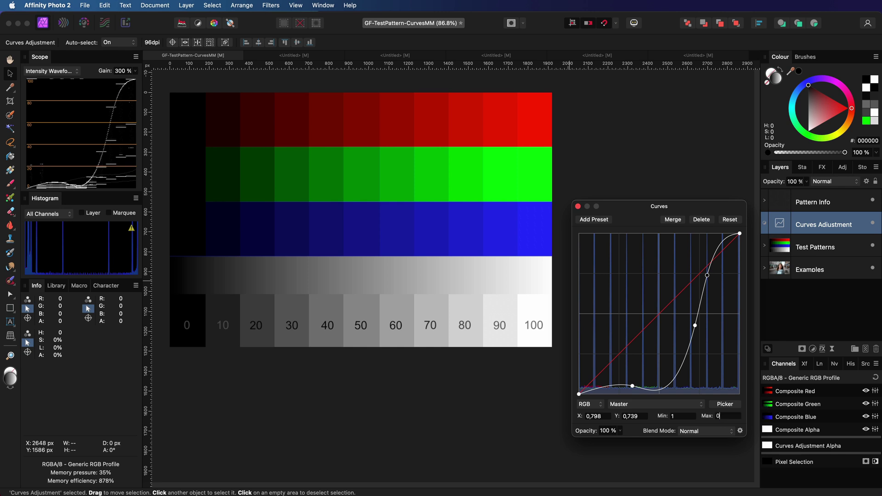
key("Tab")
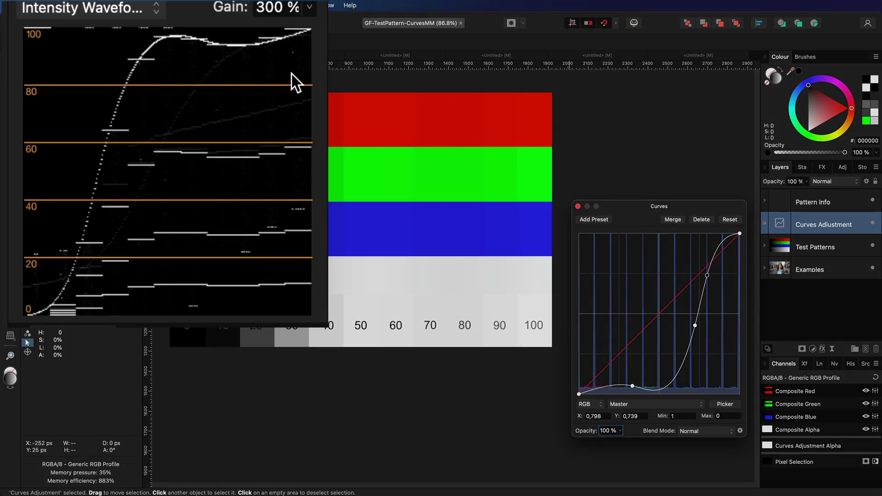
Reset the curve, set Min to 1 and Max to 0 again, and raise the black point to the top of the graph.
left_click(729, 219)
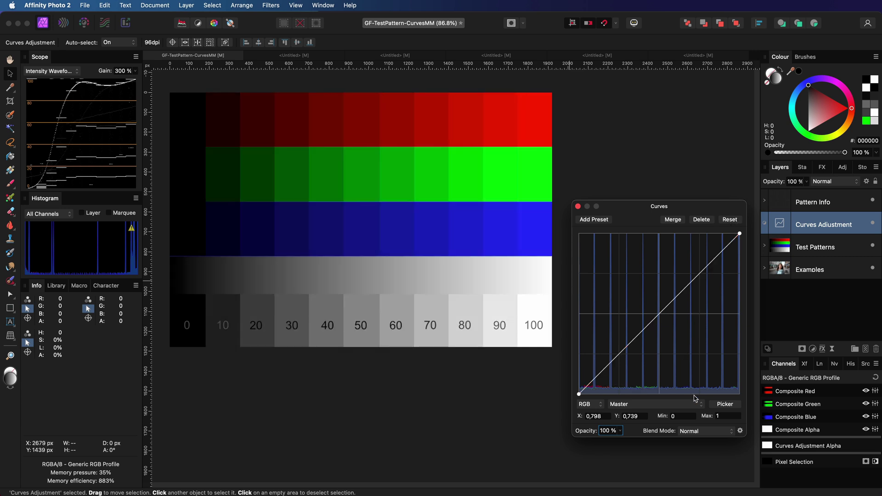
type("1")
key("Tab")
type("0")
key("Tab")
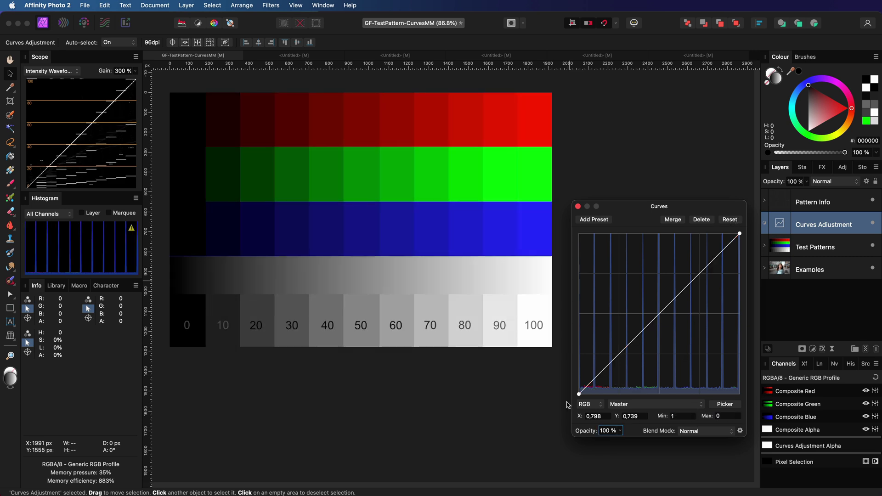
left_click_drag(578, 396, 539, 196)
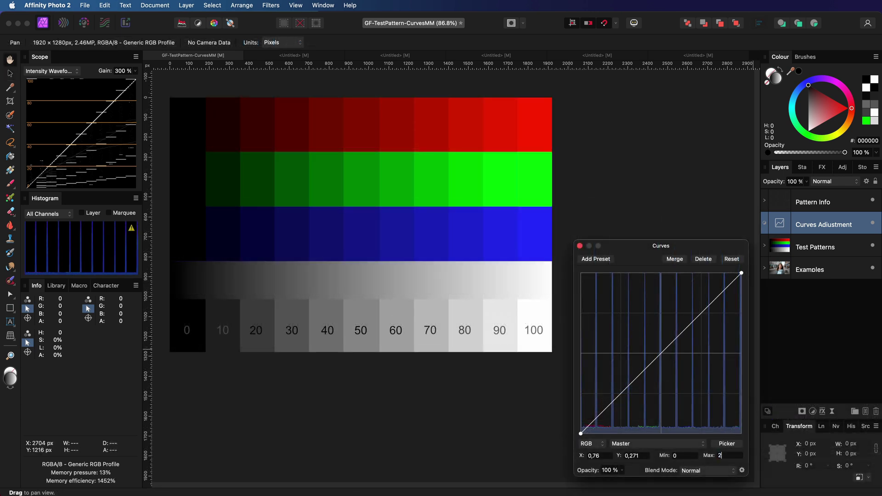
Try Max 2 with Min 0, and Min 2 with Max 0 on a curve bent up at X 0,331, Y 0,715.
key("Return")
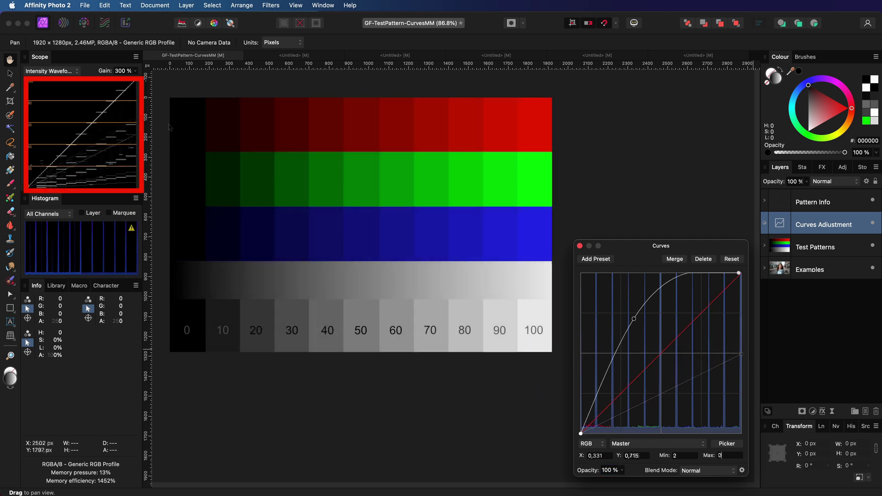
key("Tab")
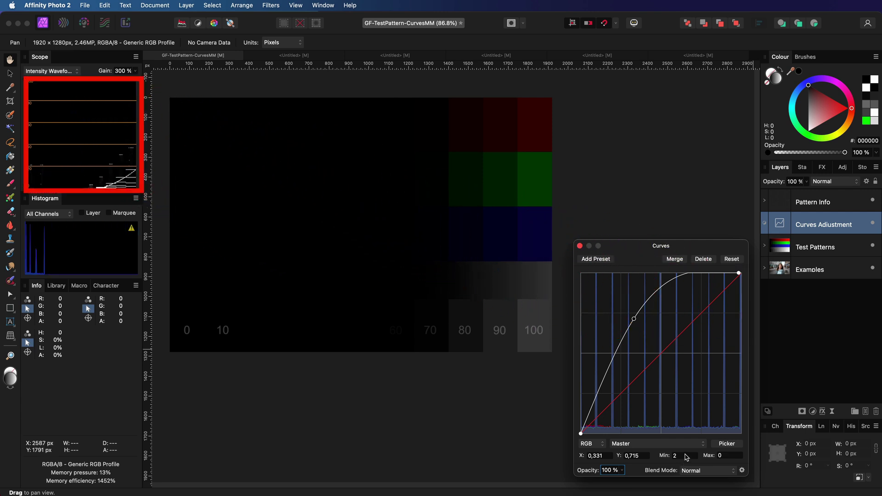
Restore Min to 0 and Max to 1, and return the curve to a straight diagonal.
left_click(666, 292)
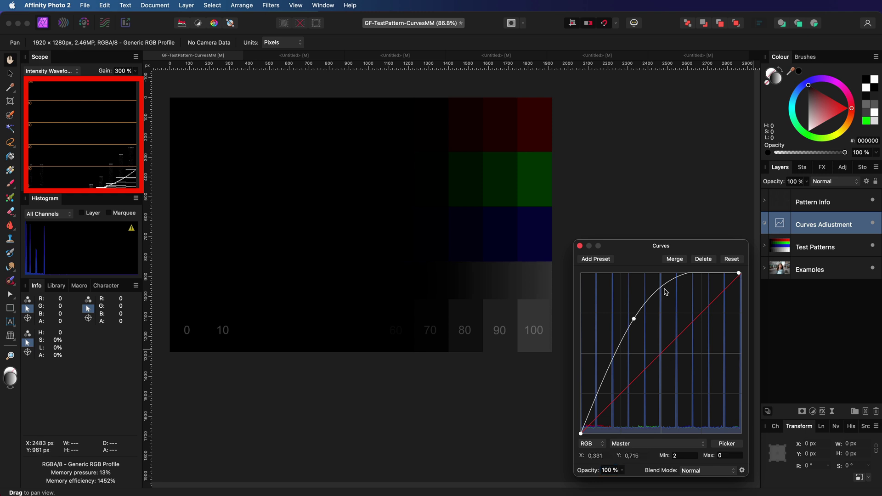
left_click(673, 455)
type("0")
key("Tab")
type("1")
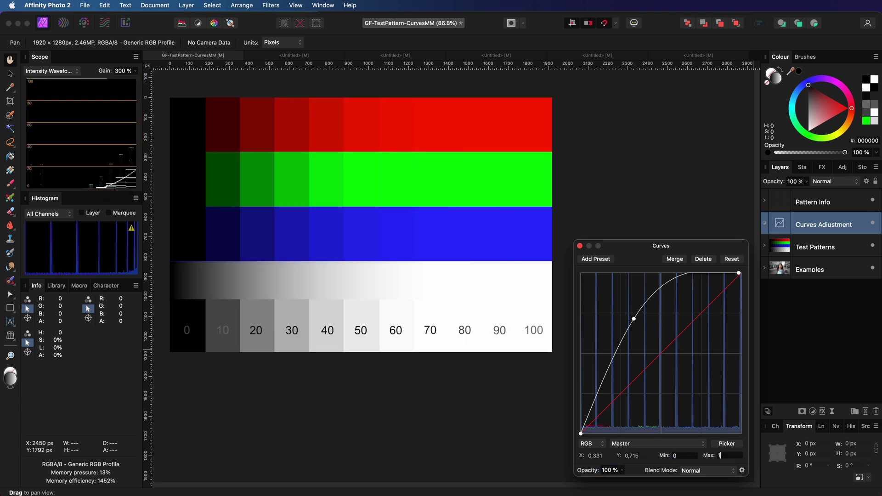
key("Tab")
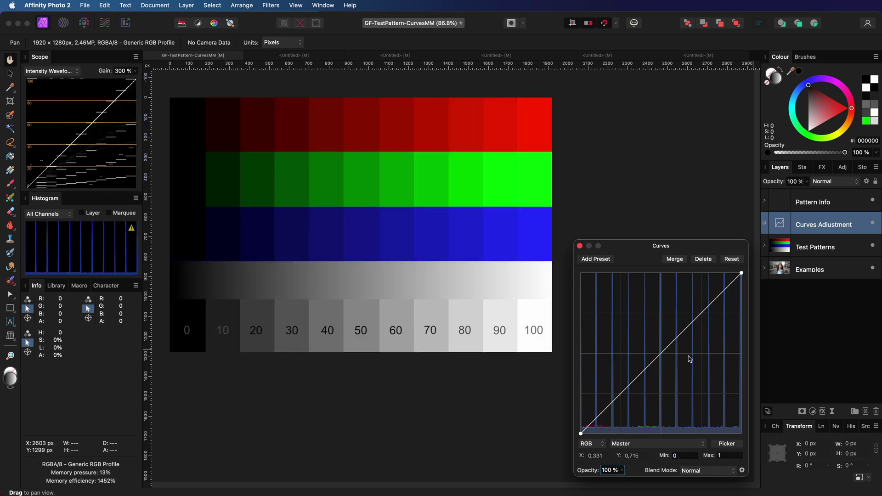
Set Min to 0,5 and shape a wavy curve with four nodes, the uppermost at X 0,782, Y 0,619.
left_click(680, 455)
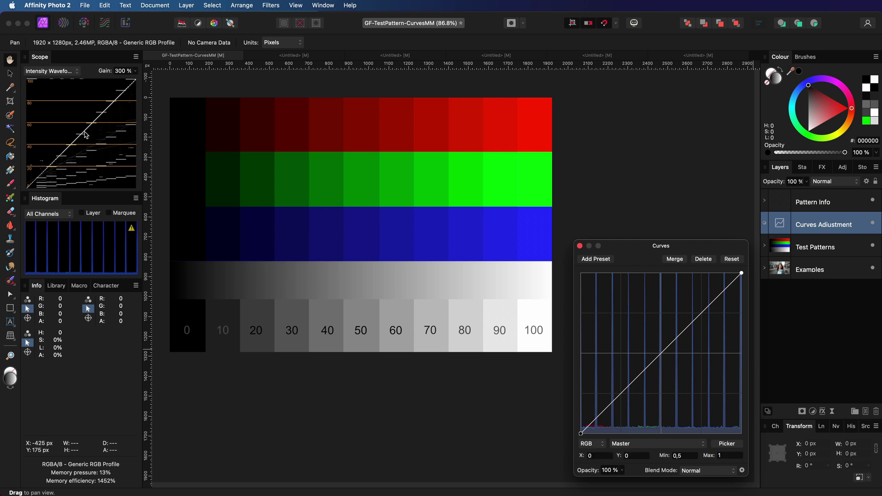
left_click_drag(609, 407, 619, 412)
left_click_drag(666, 366, 707, 334)
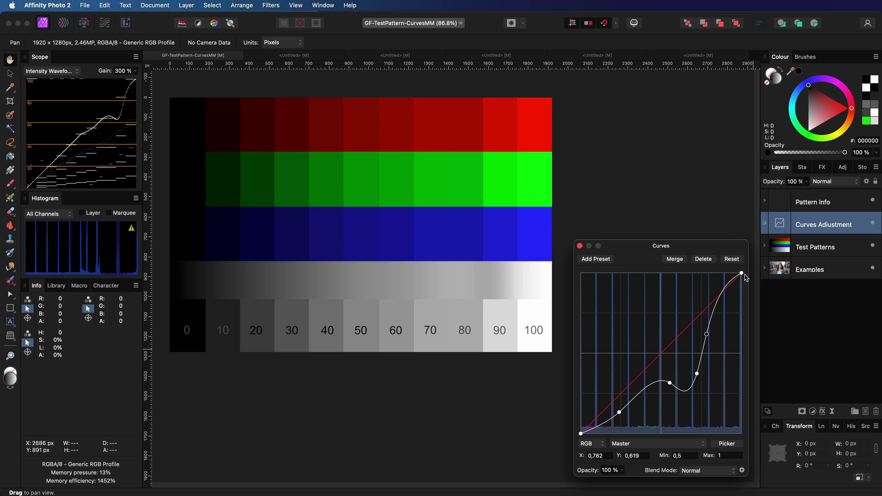
Try raising the black point to Y 0,496 and return it to Y 0.
left_click_drag(582, 435, 570, 357)
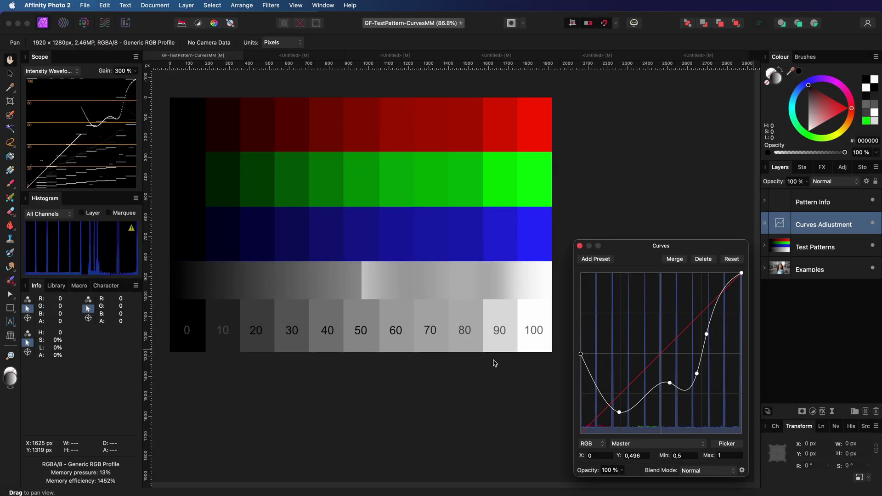
left_click_drag(581, 357, 569, 446)
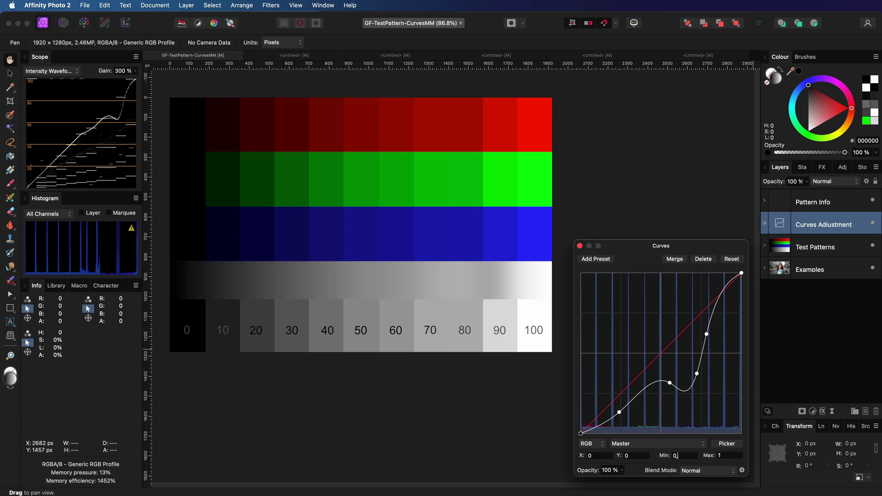
Limit the wavy curve to the midtones by setting Min to 0,3 and Max to 0,6.
key("Tab")
type("0")
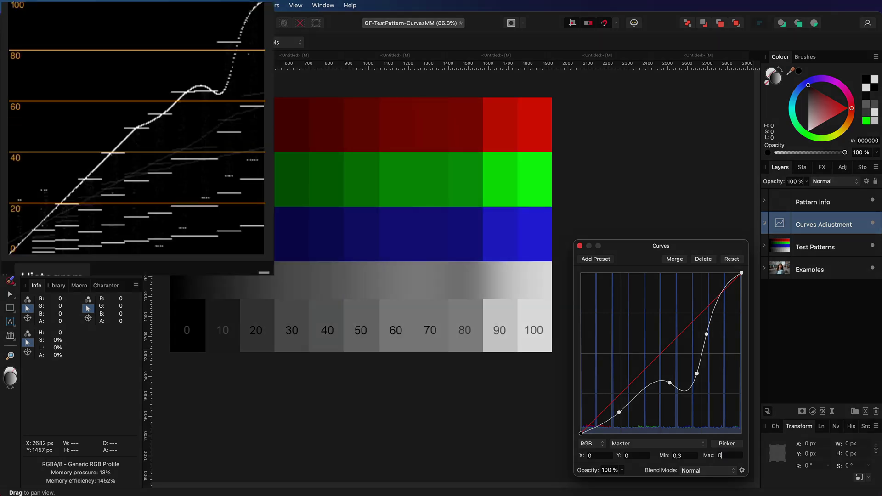
type(",5")
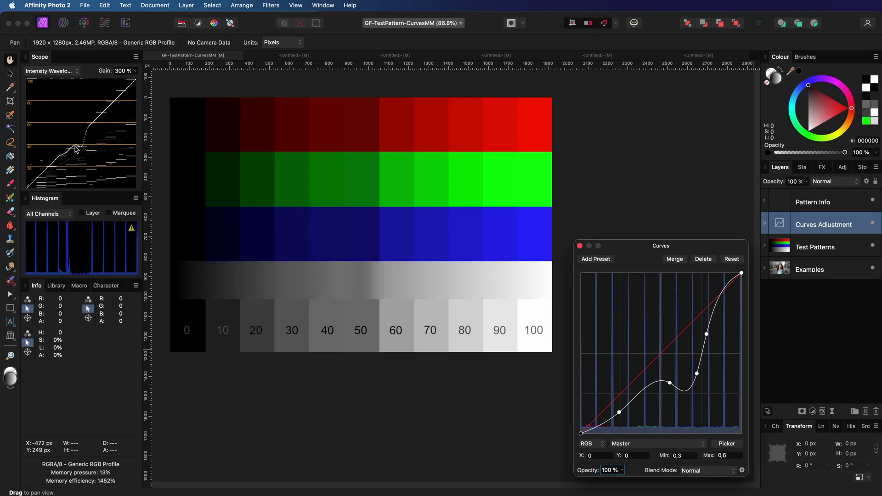
Delete the Curves adjustment from the test pattern and show the street photo layer.
left_click(710, 263)
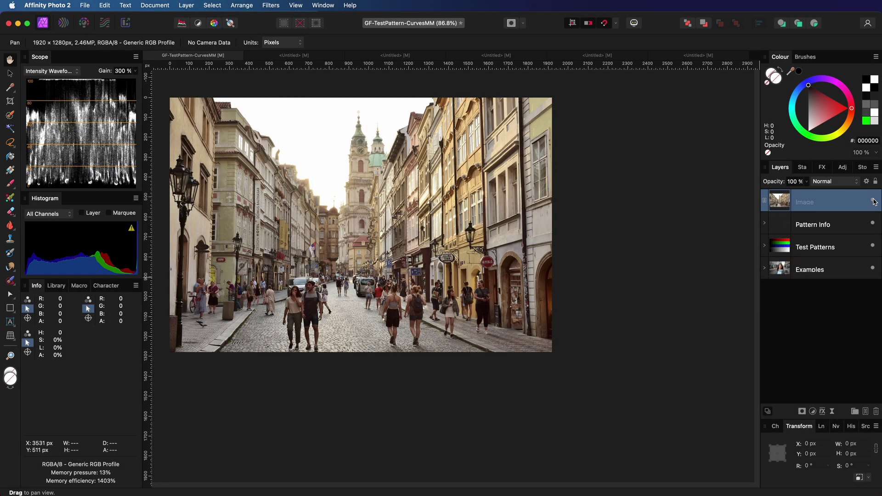
key("super+0")
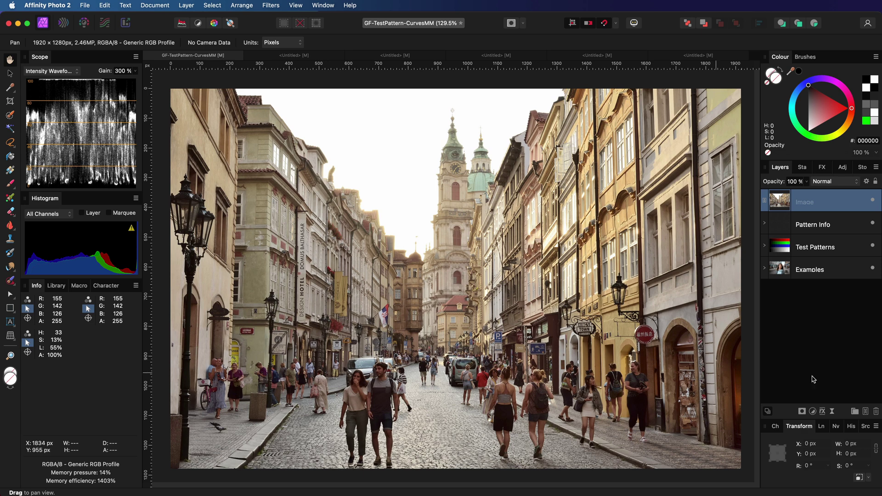
Add a Curves adjustment above the photo, set Max to 0,5 and pull the curve down at X 0,624, Y 0,332.
left_click(813, 412)
left_click(832, 441)
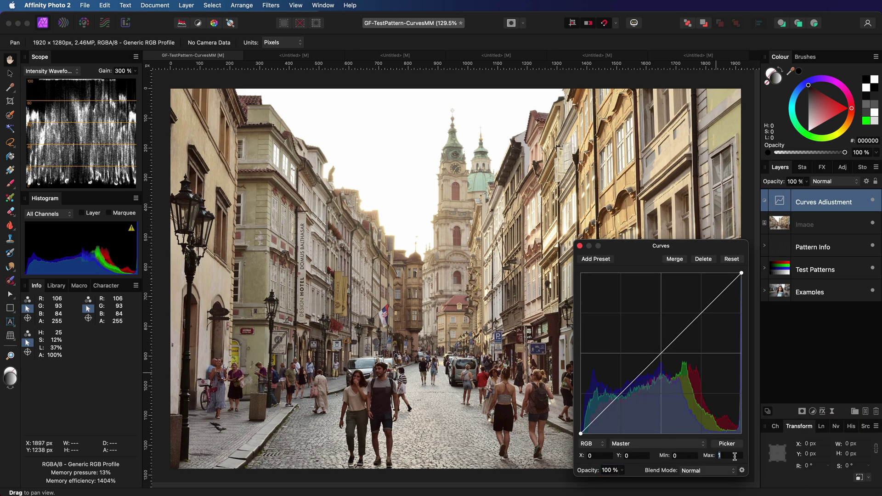
left_click(644, 371)
left_click_drag(644, 372, 681, 380)
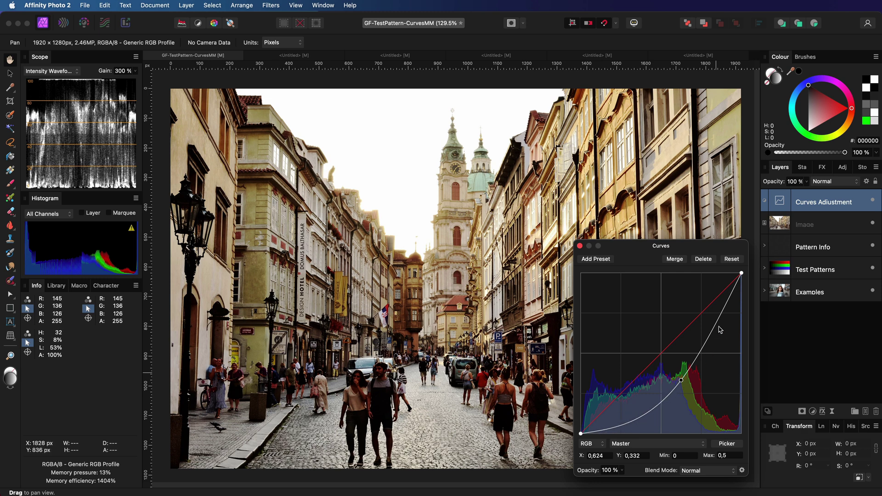
left_click(580, 246)
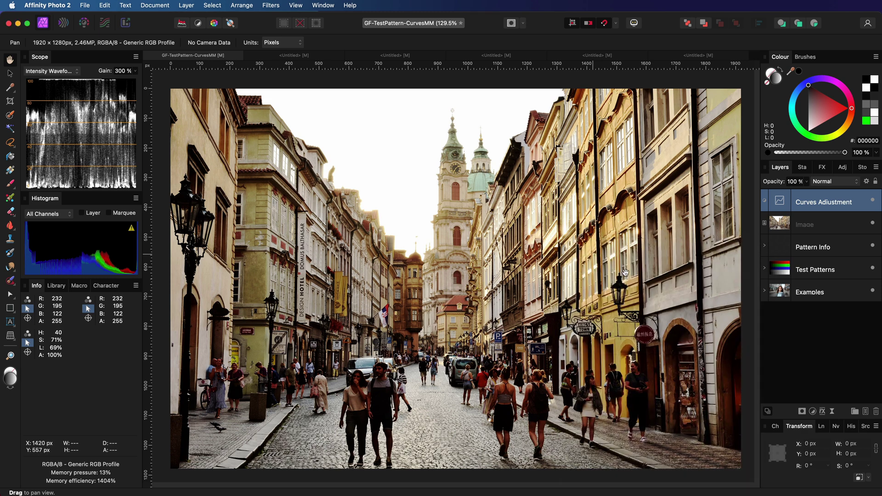
Hide the first Curves adjustment and add a second one with anchor nodes and the shadows lowered at X 0,322, Y 0,192.
left_click(873, 202)
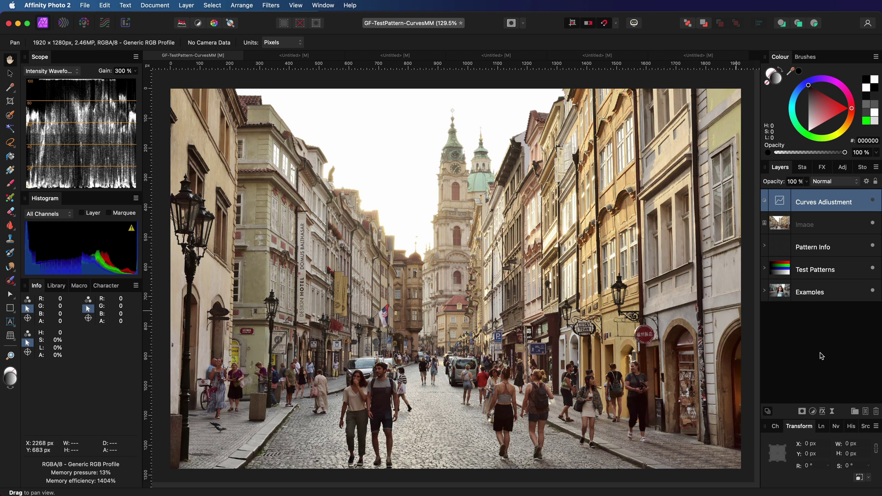
left_click(812, 411)
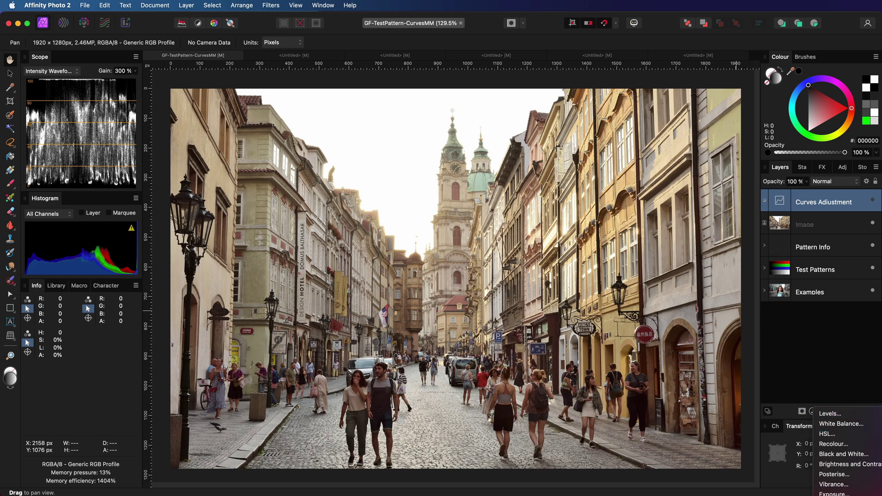
left_click(832, 491)
left_click(673, 344)
left_click_drag(623, 394, 633, 403)
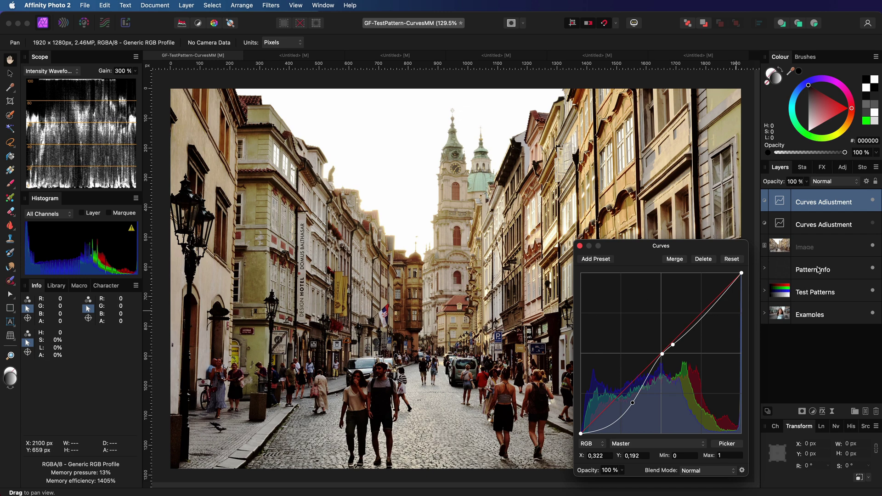
left_click(580, 247)
Compare the two Curves adjustments on the photo by alternately switching their visibility.
left_click(874, 203)
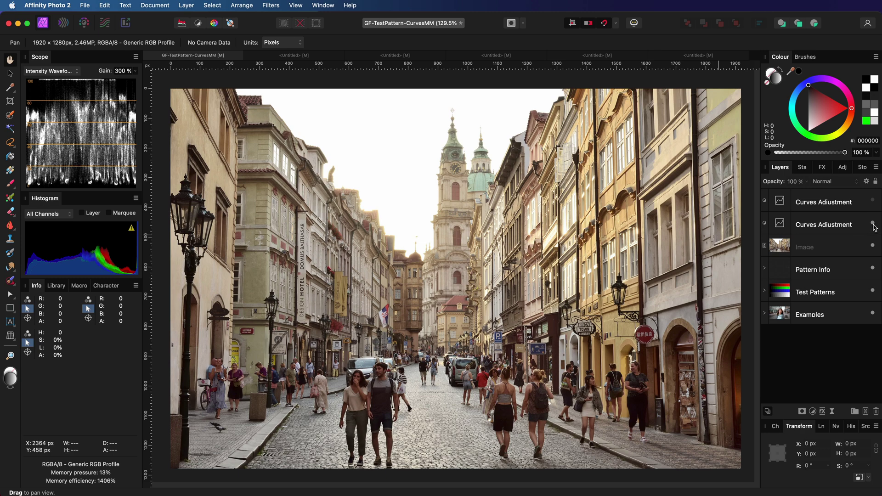
left_click(874, 227)
left_click(876, 203)
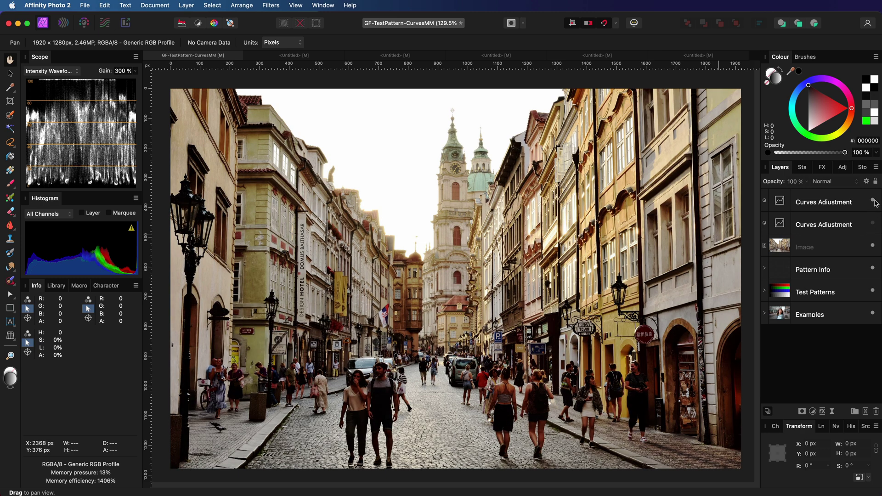
left_click(876, 202)
left_click(874, 225)
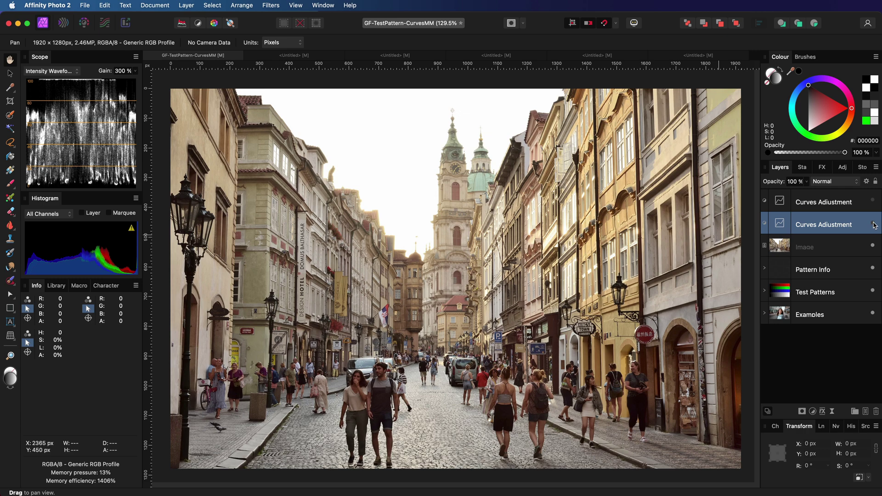
left_click(874, 225)
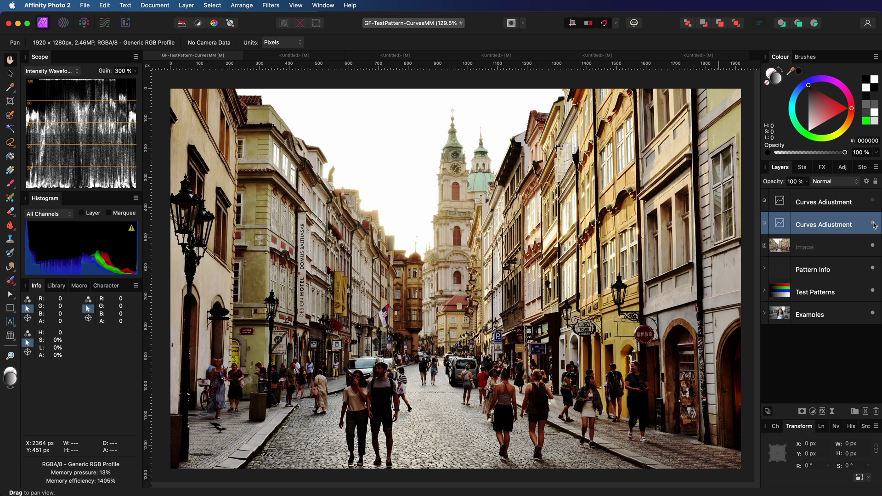
Delete the upper Curves adjustment, keeping the one with the limited Max range.
left_click(813, 206)
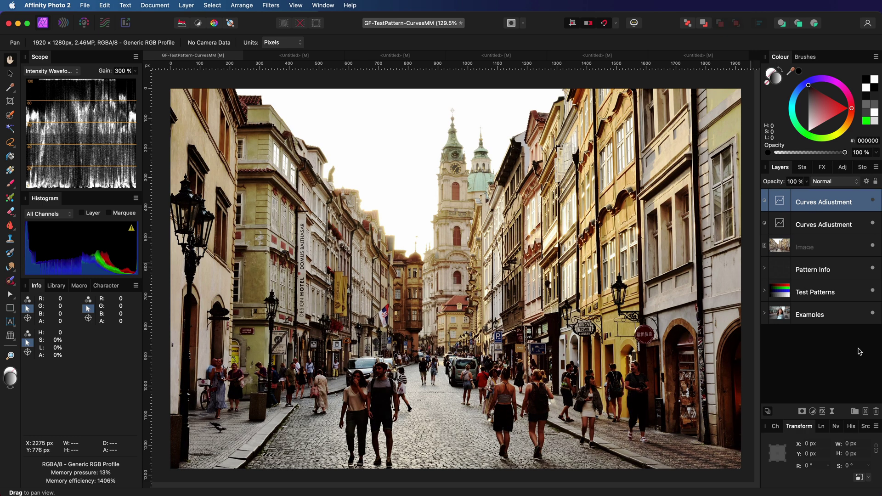
left_click(876, 412)
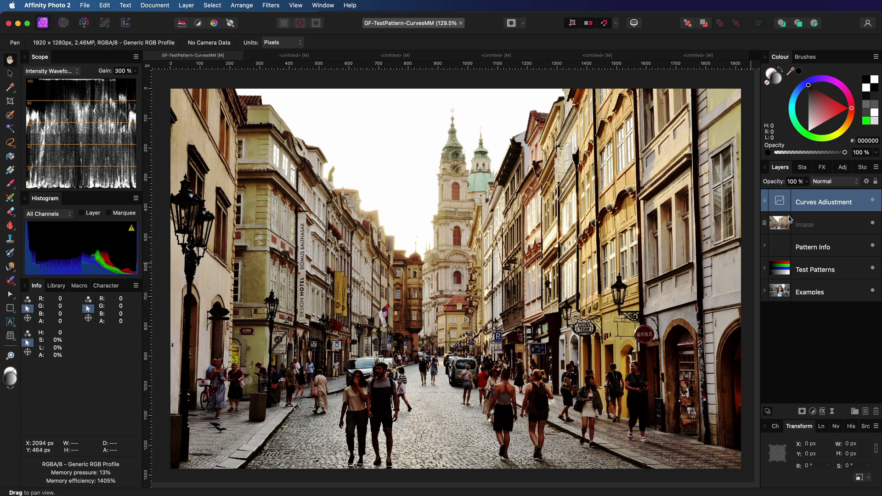
Try the Screen blend mode on the remaining Curves adjustment and preview Multiply.
left_click(834, 183)
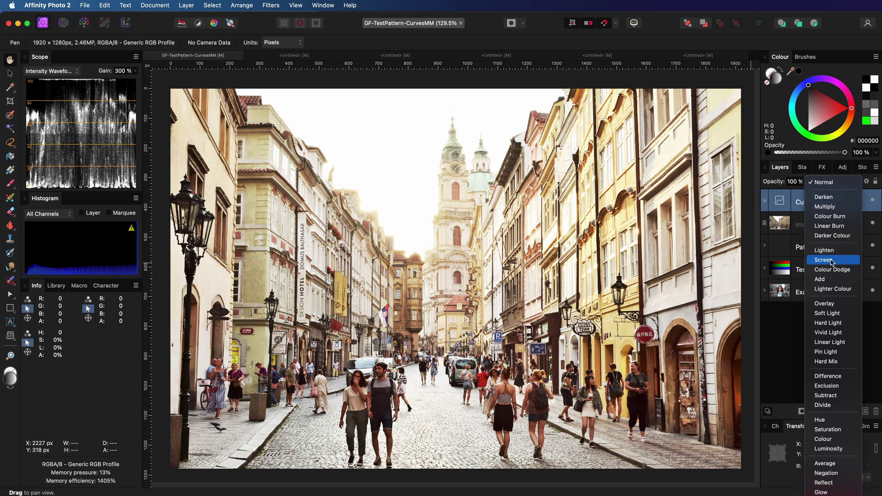
left_click(831, 262)
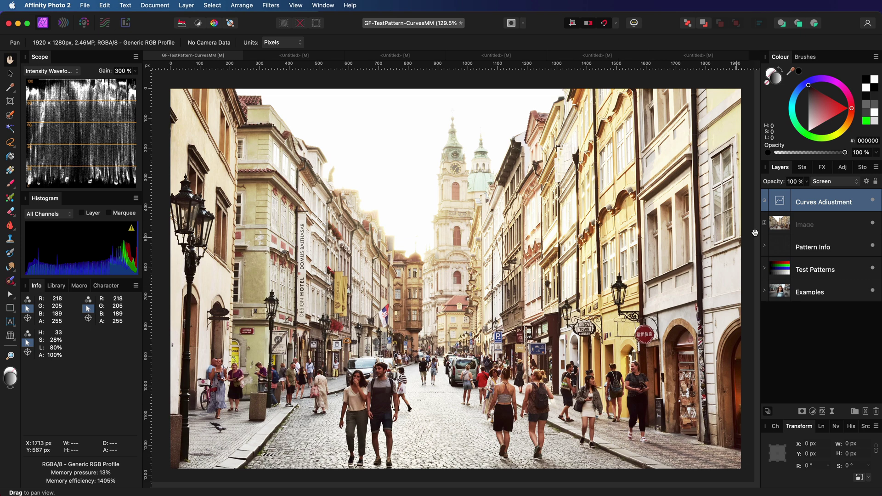
left_click(833, 181)
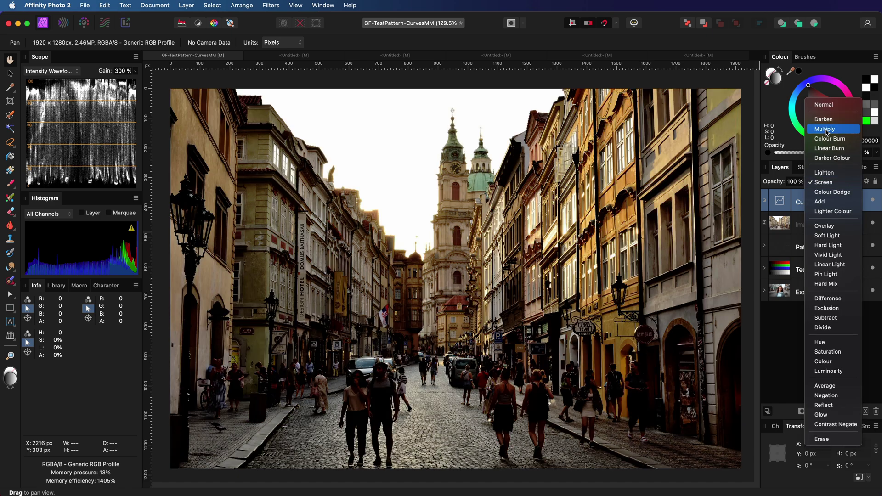
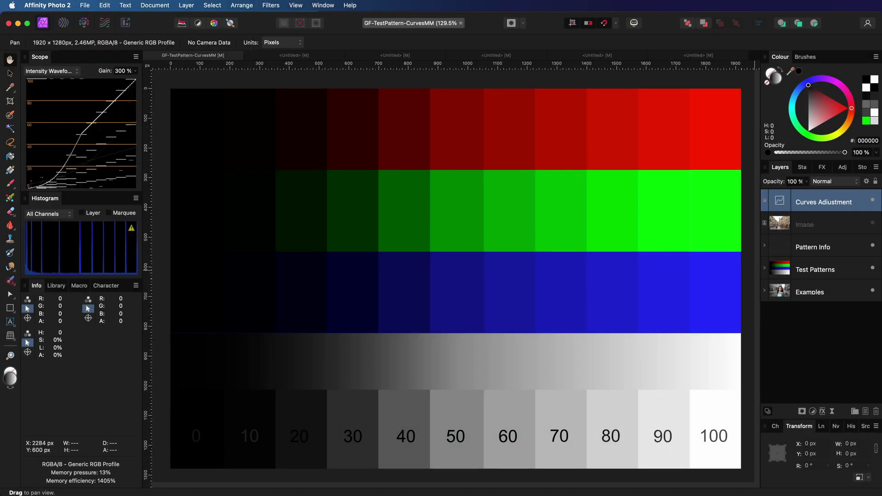
Show the street photo beneath the Curves adjustment and set the adjustment's blend mode to Screen.
left_click(873, 222)
left_click(834, 181)
left_click(801, 248)
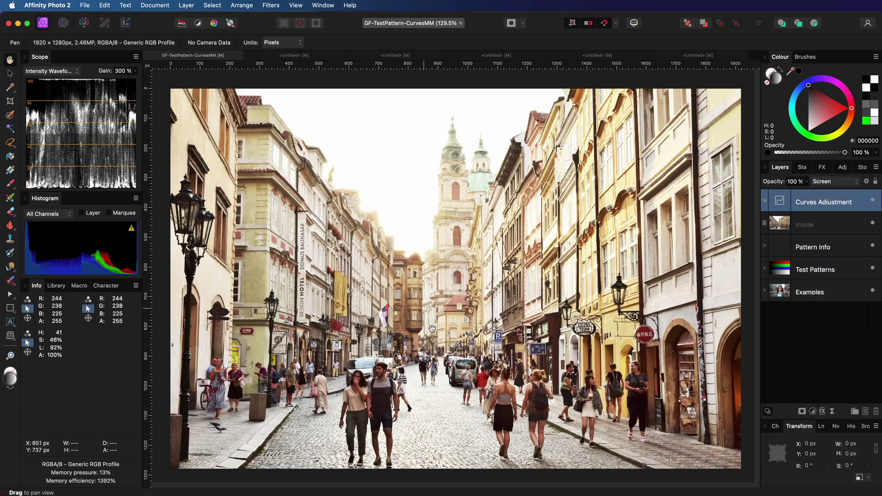
In the adjustment's blend options, shape the master underlying composition range to fall to 0 % output at 50 % input.
left_click(866, 182)
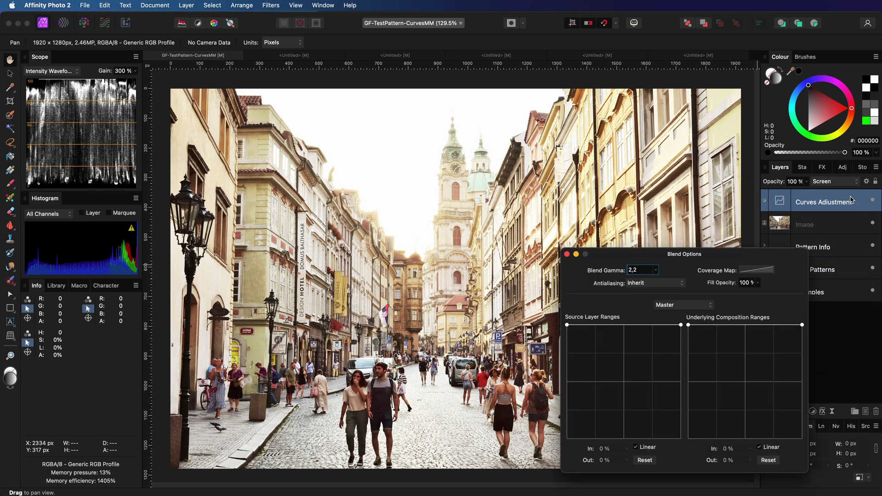
left_click_drag(803, 327, 746, 448)
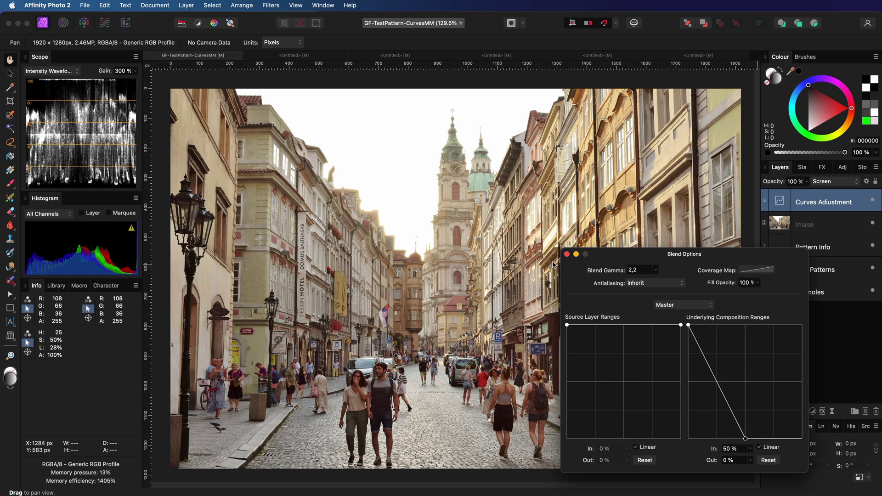
left_click(566, 254)
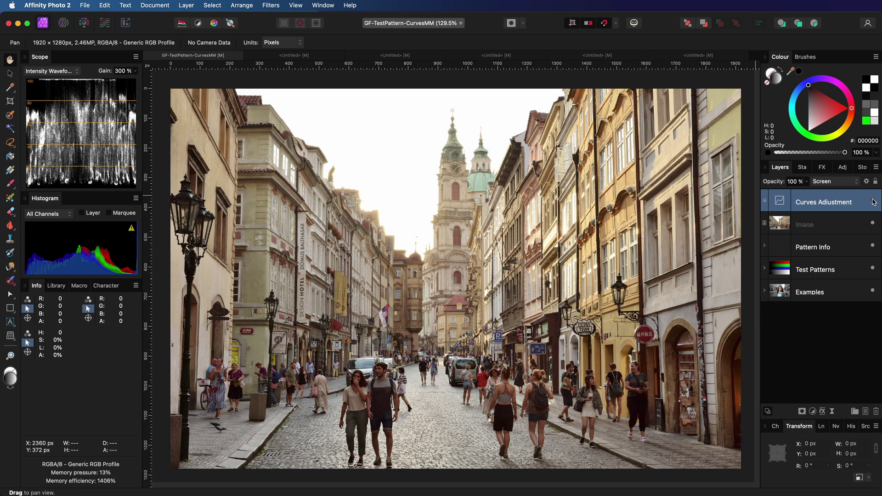
Set the Curves adjustment's Max to 0,3 and lower its layer opacity to 26 %.
double_click(785, 202)
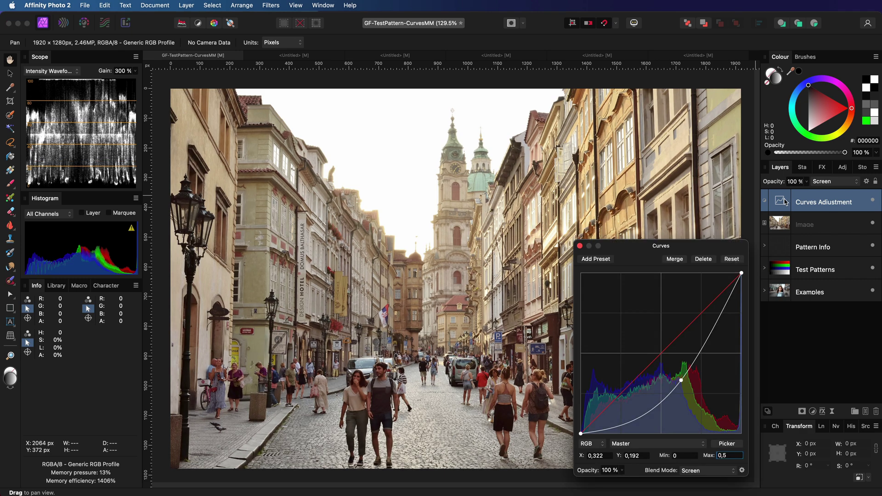
double_click(729, 456)
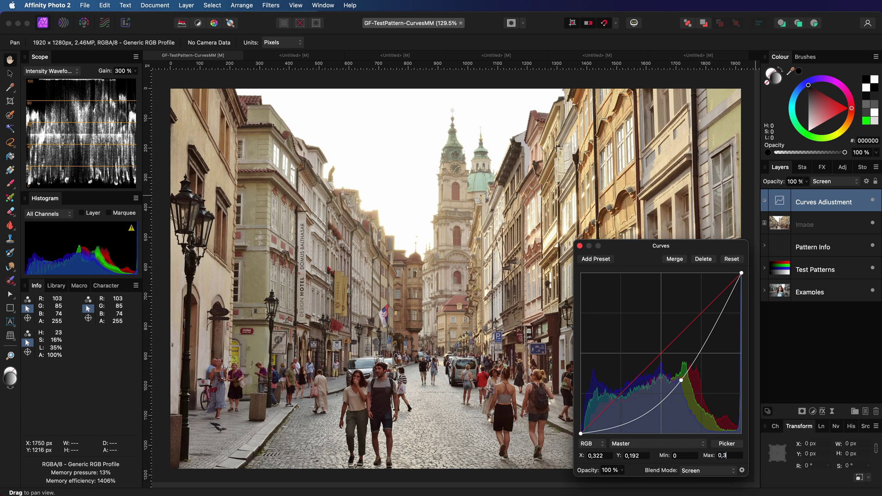
type("0,3")
key("Return")
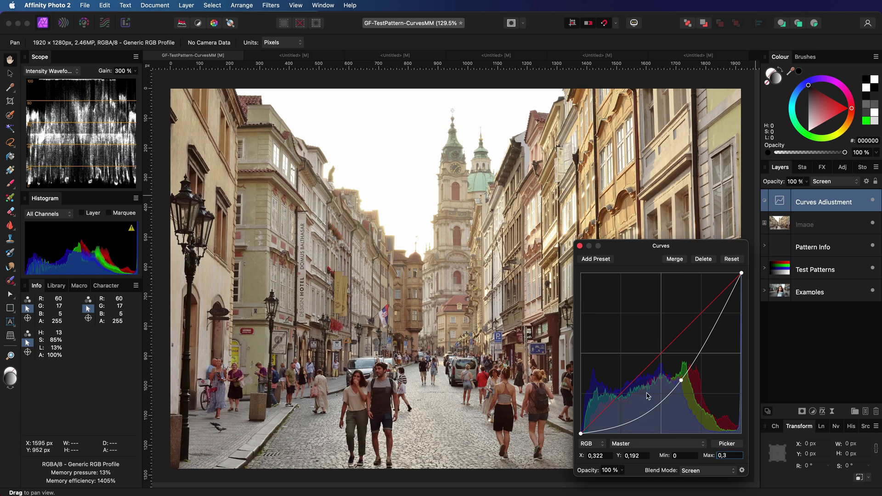
left_click(580, 245)
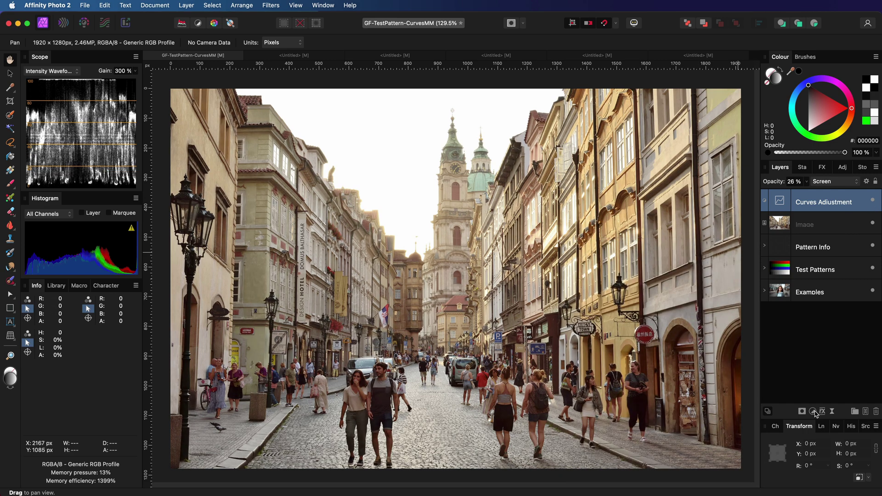
Add a second Curves adjustment above the first, raise its midtones, and set its blend mode to Multiply.
left_click(812, 411)
left_click(819, 303)
left_click(679, 457)
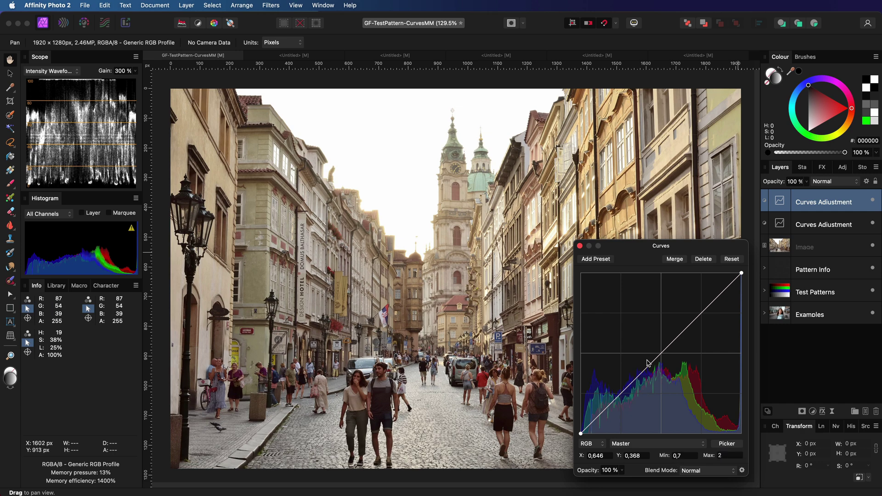
left_click_drag(649, 363, 648, 332)
key("shift+alt+m")
left_click(579, 245)
Add a third Curves adjustment in Normal mode and raise its midtones to brighten the photo.
left_click(812, 412)
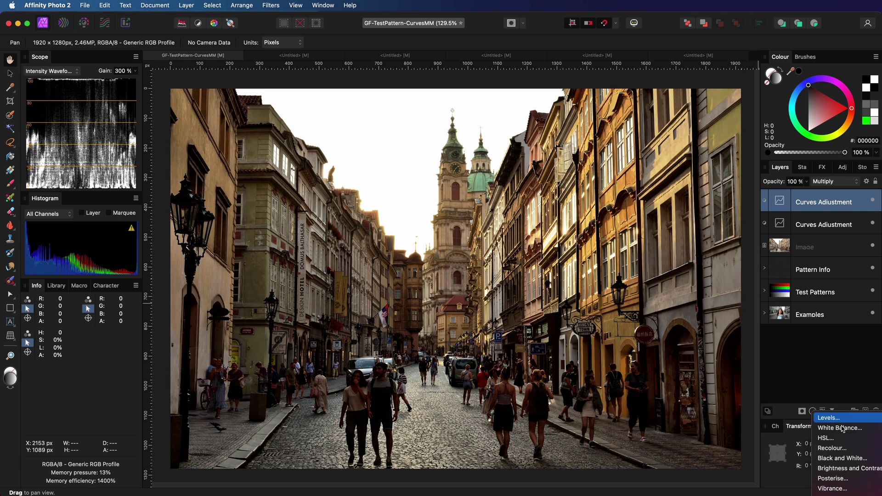
left_click(820, 303)
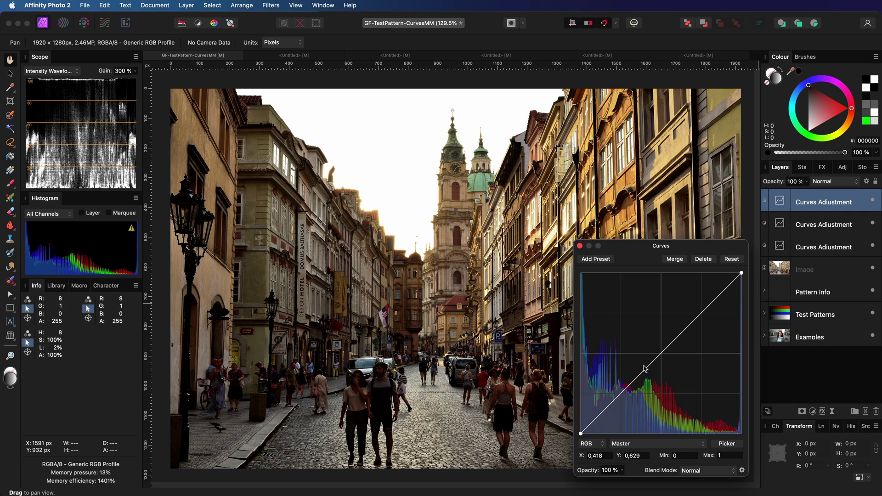
left_click_drag(645, 371, 630, 346)
left_click(579, 246)
Select all three Curves adjustments and compare the street photo with and without them by toggling their visibility.
left_click(820, 248, "shift")
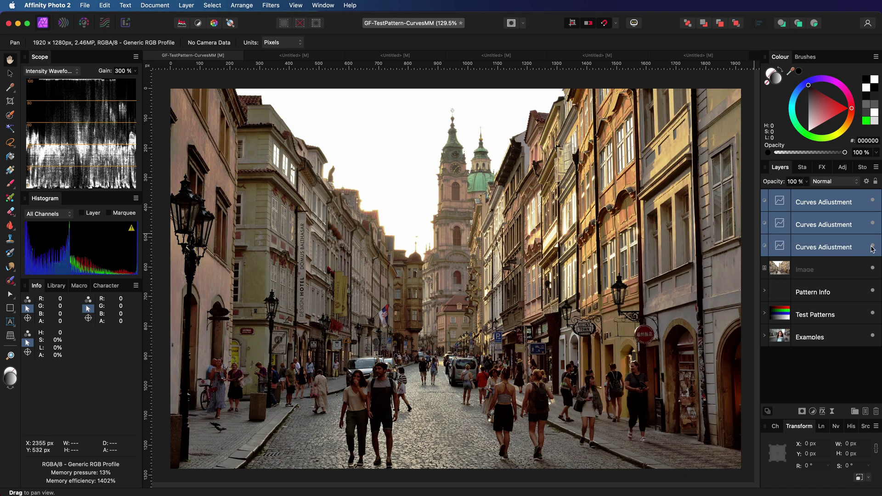
left_click(873, 246)
left_click(873, 247)
left_click(874, 246)
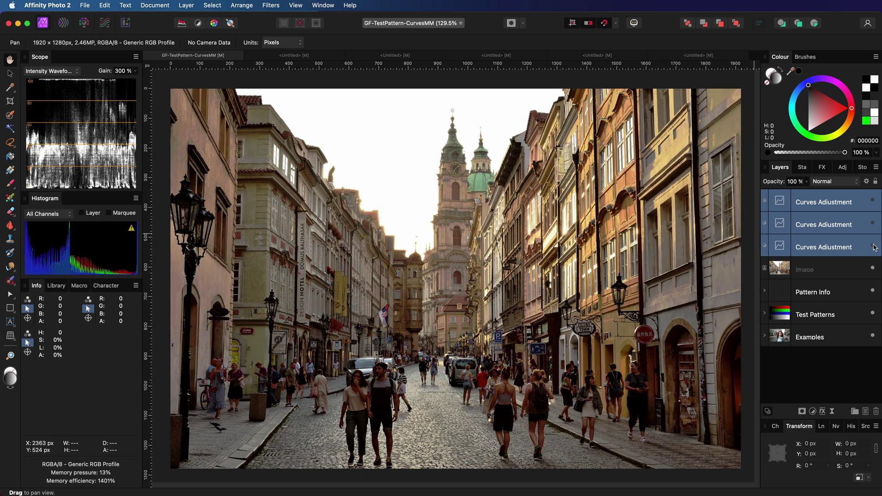
left_click(873, 247)
left_click(873, 247)
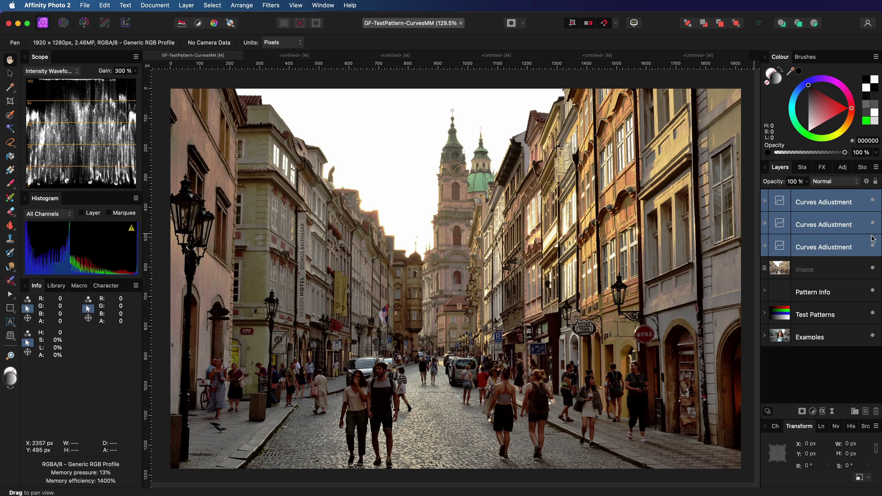
left_click(873, 202)
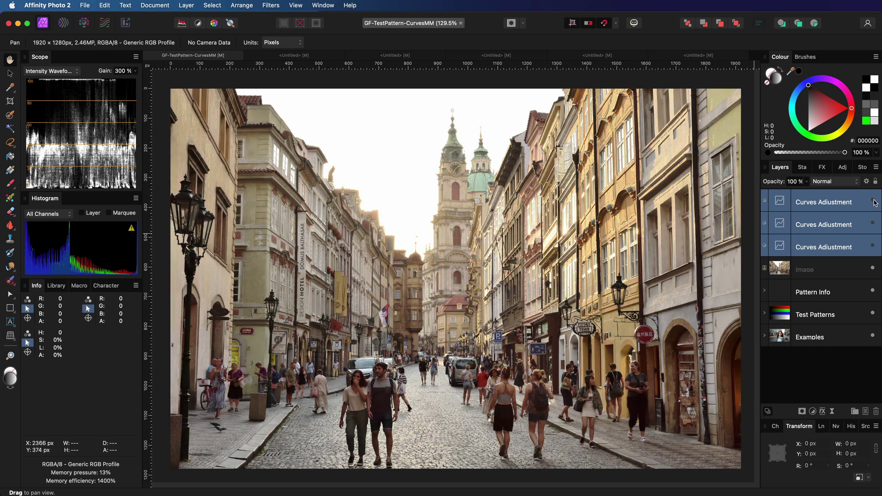
Show the three Curves adjustments one at a time, from the lowest layer to the highest, to examine each contribution.
left_click(857, 246)
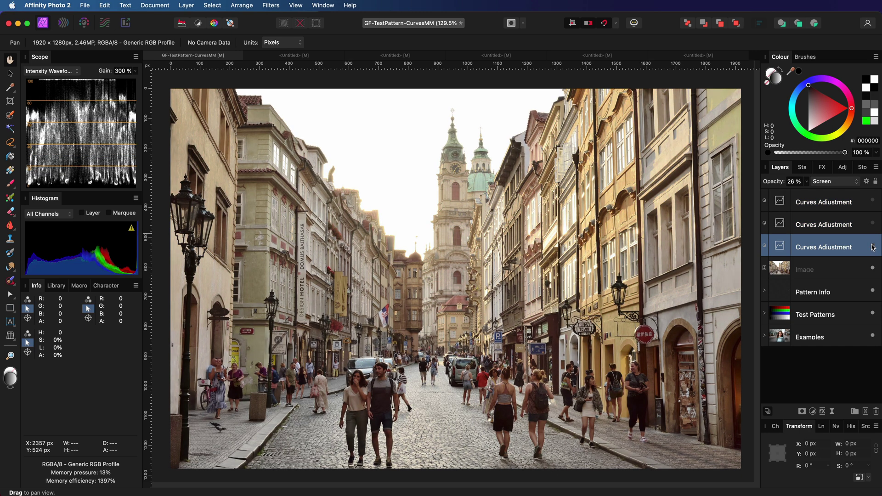
left_click(872, 224)
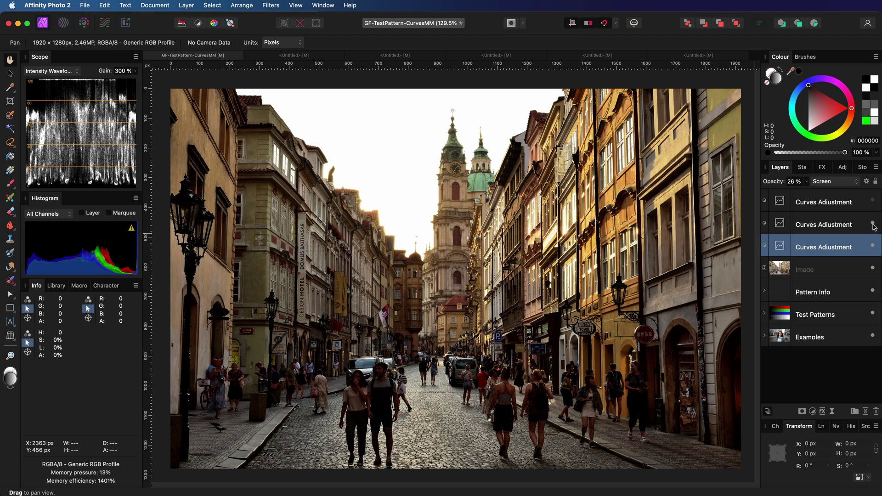
left_click(873, 201)
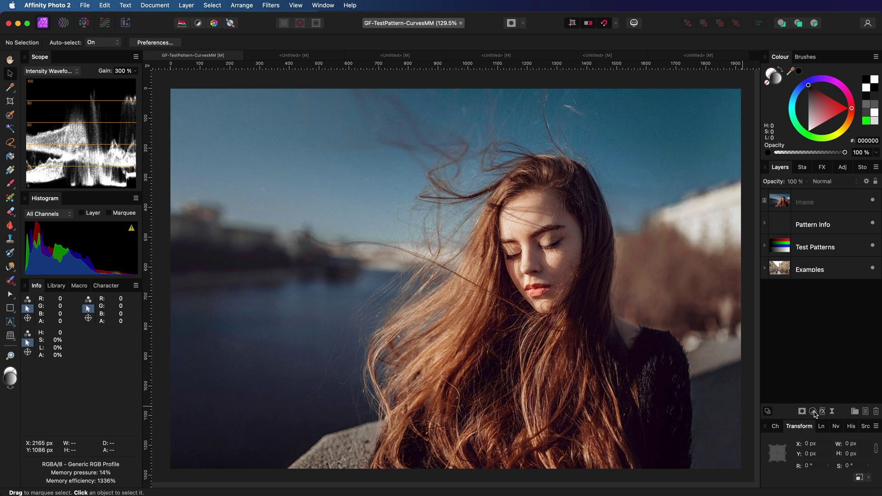
Add a Curves adjustment over the portrait, preview blend modes such as Difference, and apply Hard Mix.
left_click(813, 412)
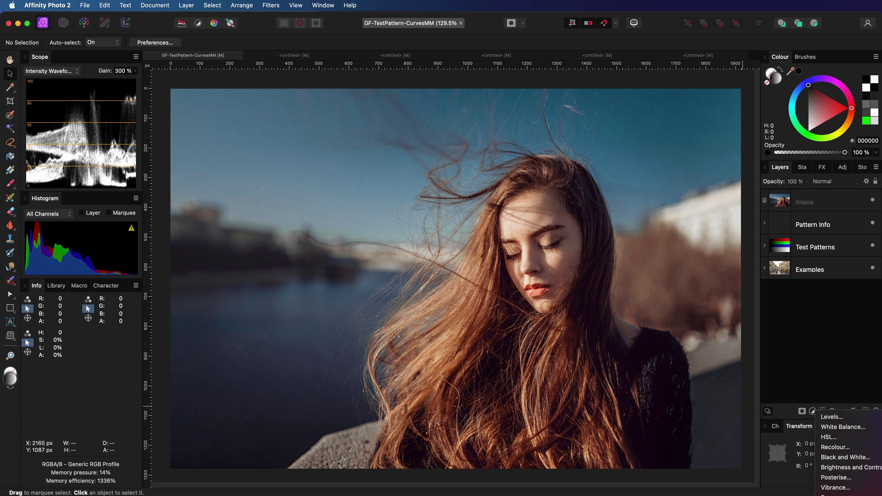
left_click(834, 491)
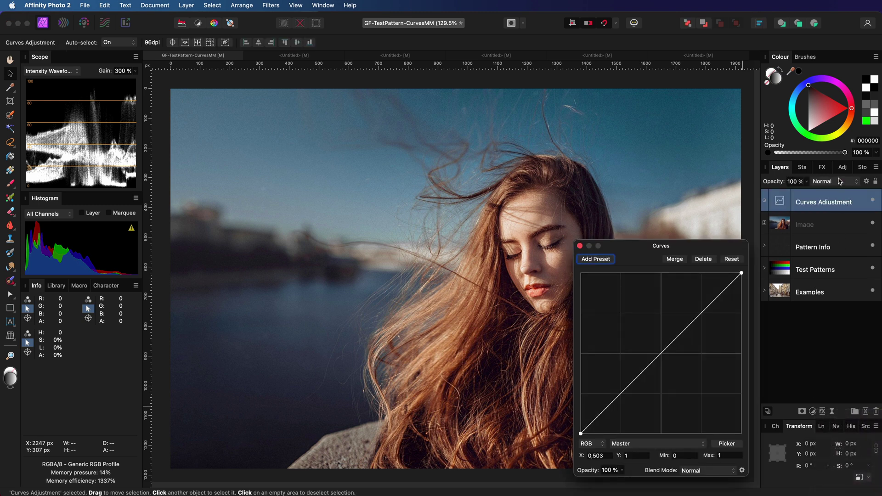
left_click(839, 182)
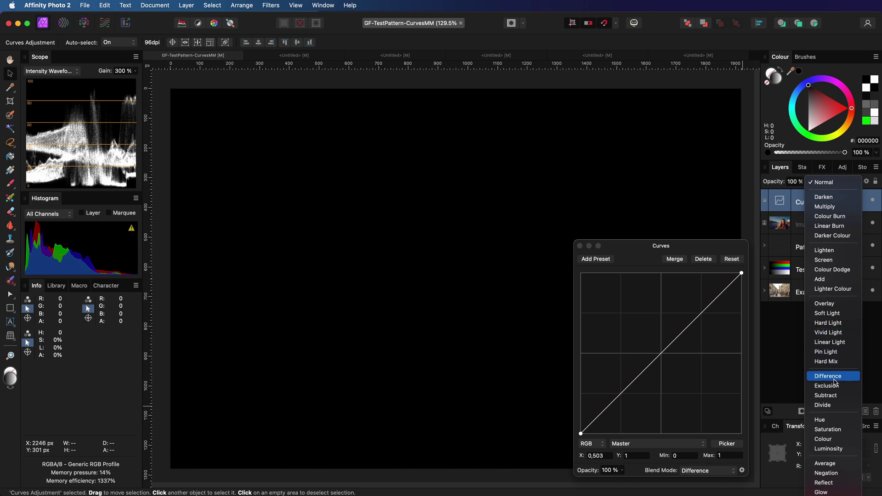
left_click(834, 362)
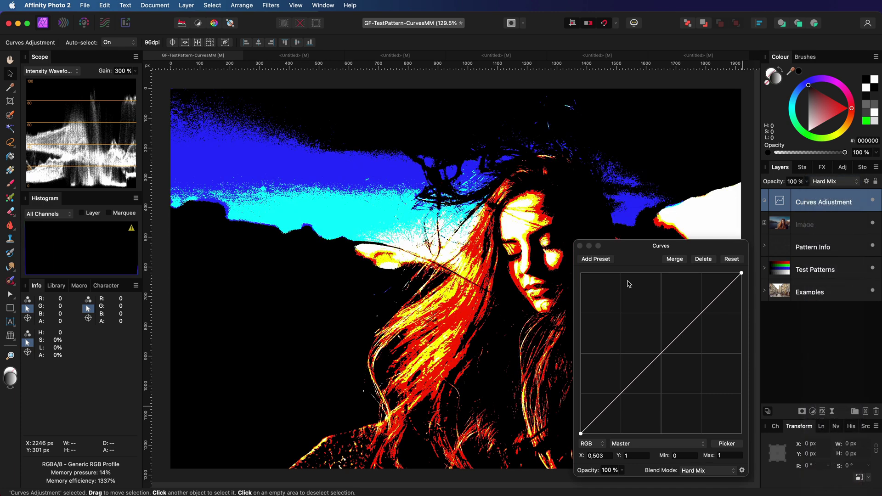
left_click(579, 246)
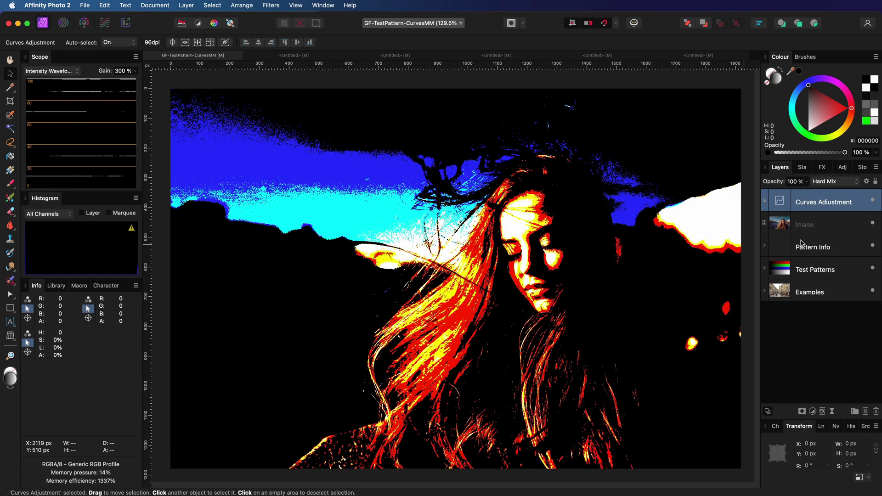
Inspect the curve of the Hard Mix adjustment and delete that adjustment from the portrait.
double_click(779, 208)
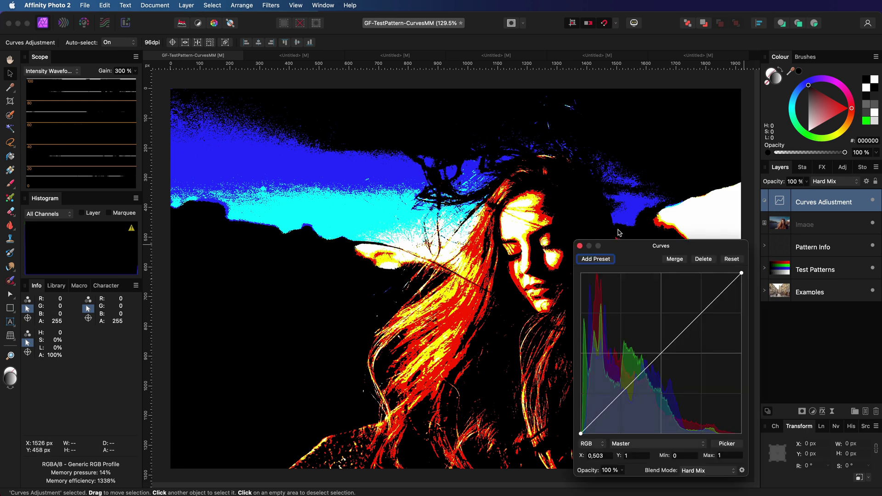
left_click(580, 246)
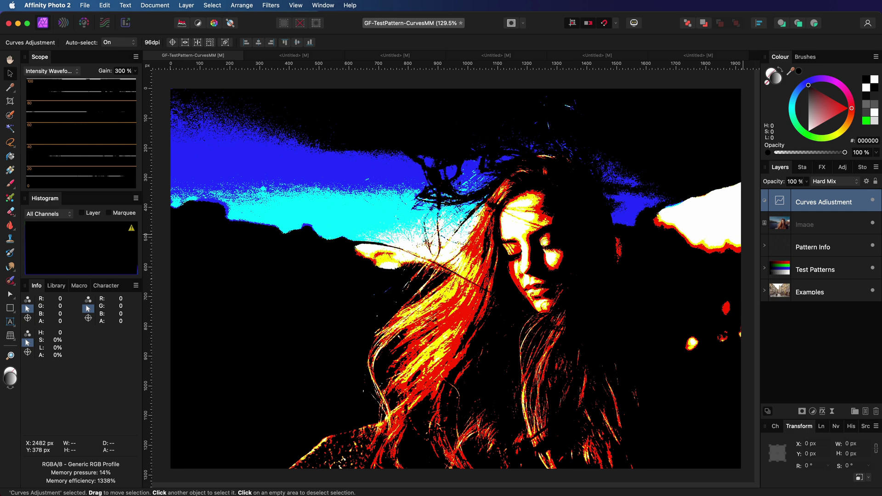
key("Delete")
Add a new Curves adjustment to the portrait with Max 0,5 and lower its white end node to X 1, Y 0.
left_click(813, 411)
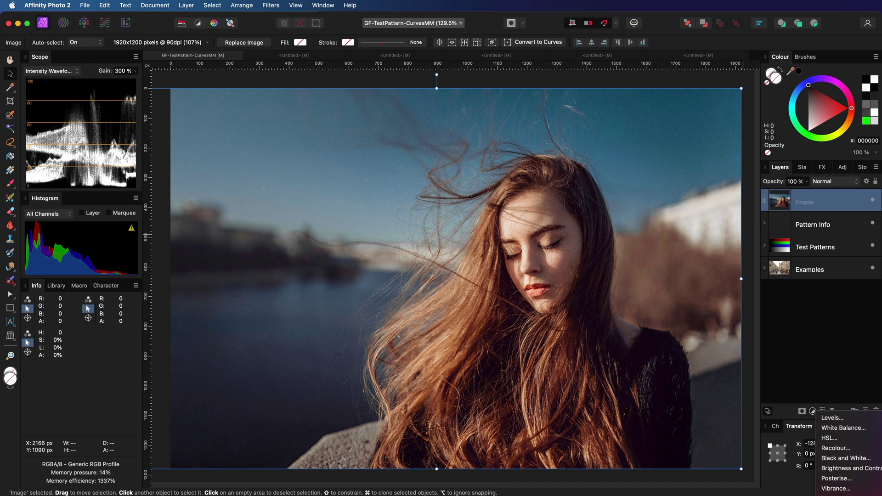
left_click(836, 491)
left_click(739, 456)
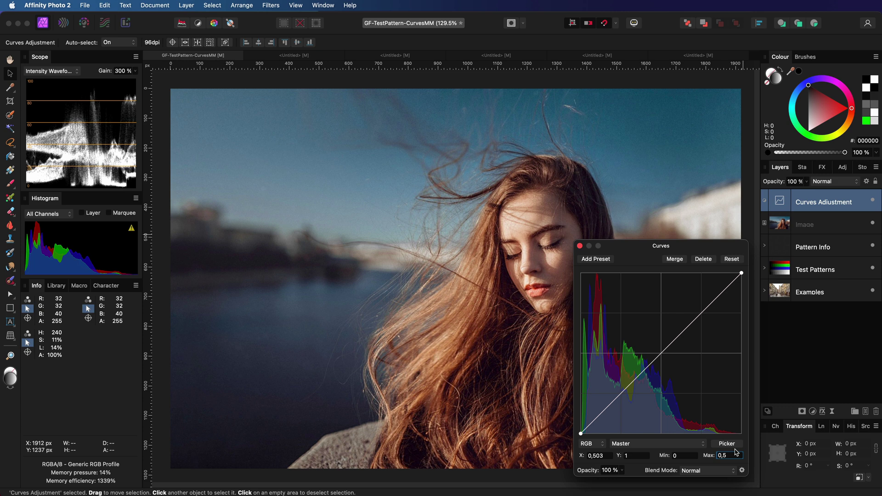
key("Return")
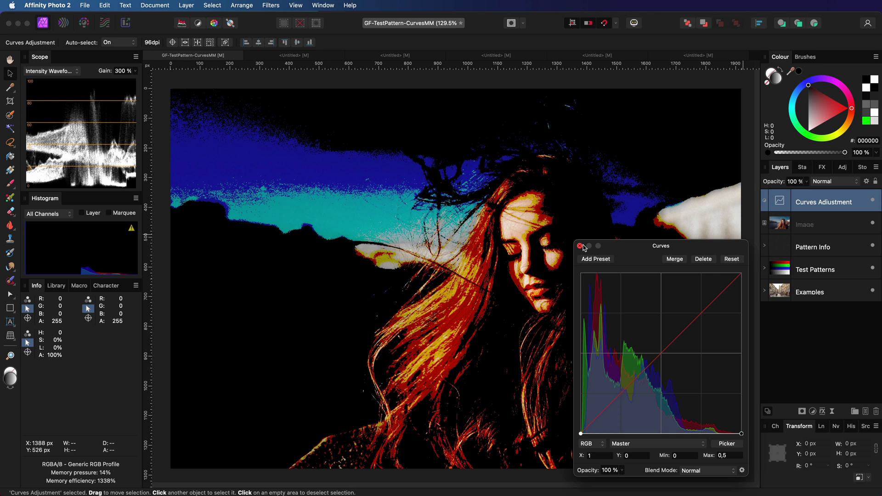
left_click(580, 247)
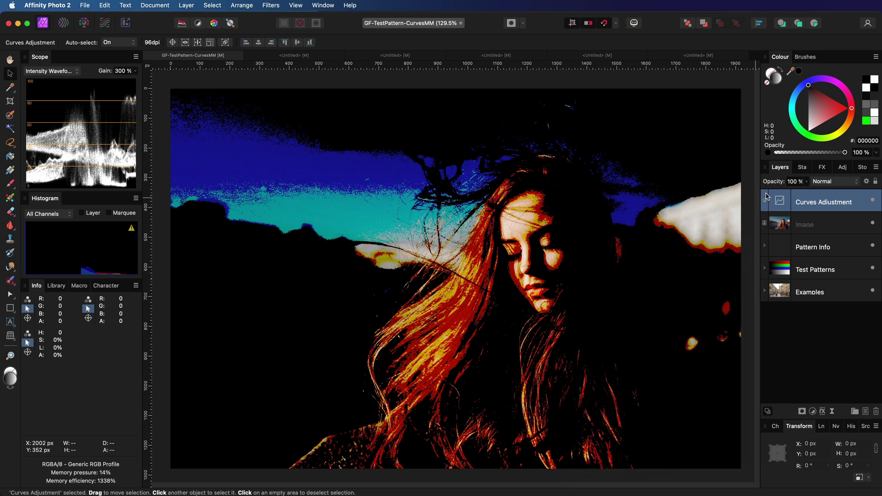
Duplicate the Curves adjustment and give the copy a straight diagonal curve with Min 0,5 and Max 1.
key("super+j")
double_click(781, 201)
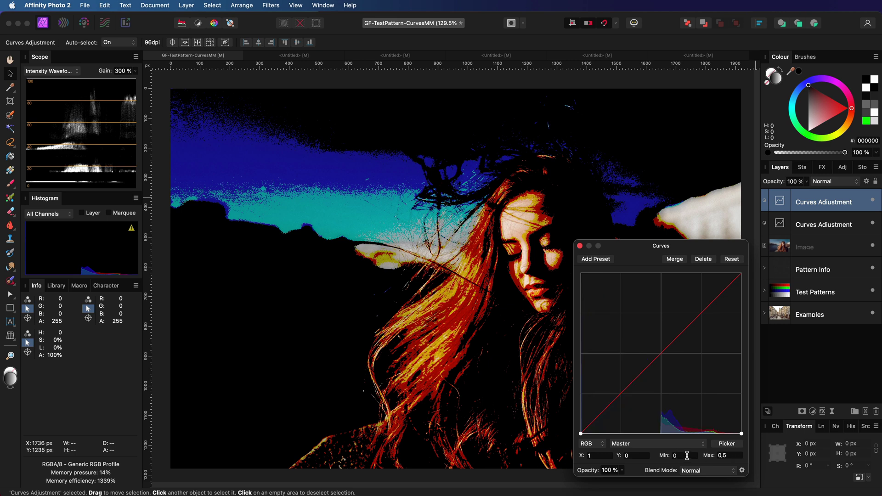
key("BackSpace")
key("BackSpace")
key("BackSpace")
type("1")
key("Return")
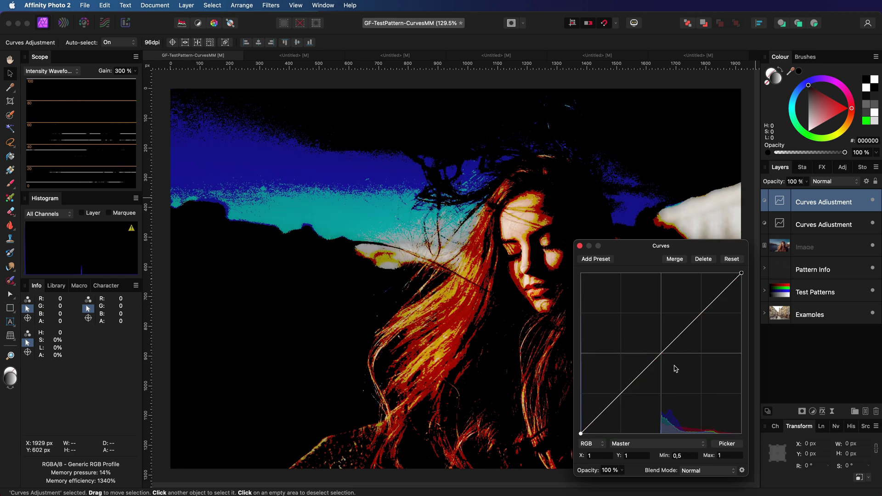
Raise the black end node of the upper Curves adjustment to X 0, Y 1.
left_click(581, 434)
left_click_drag(581, 434, 540, 227)
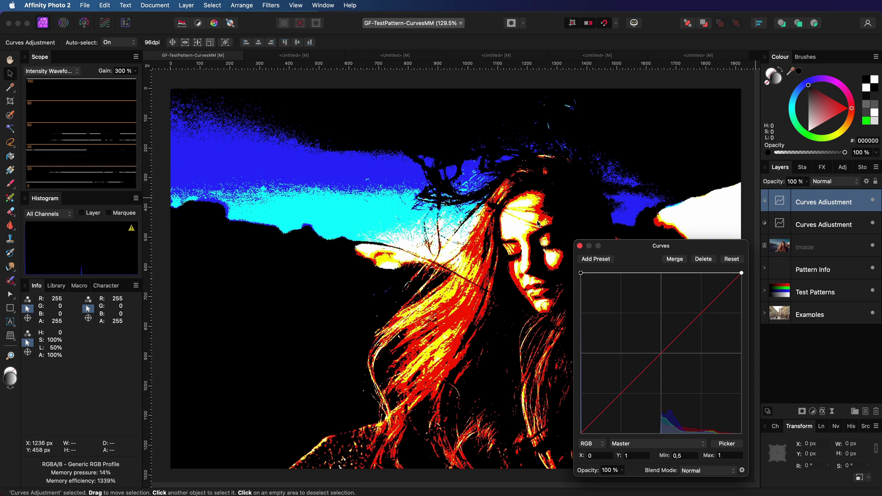
left_click(579, 245)
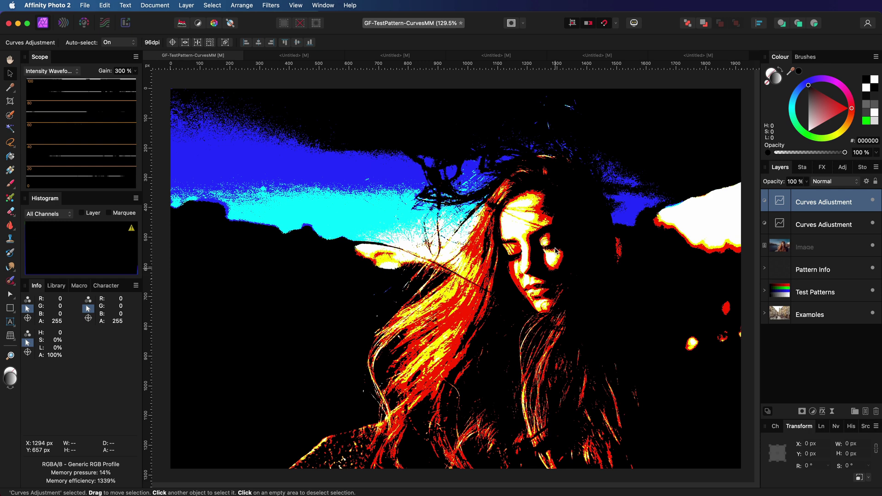
Reopen the lower Curves adjustment and raise its black end node to X 0, Y 1.
double_click(779, 223)
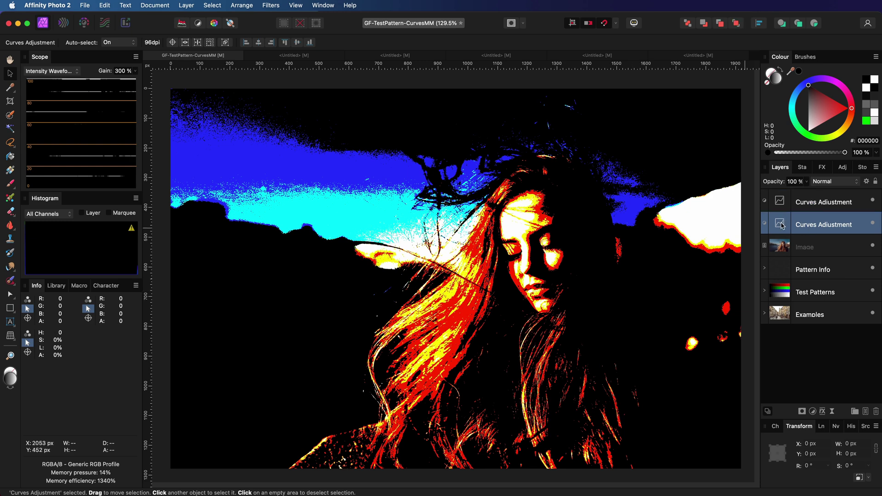
left_click_drag(580, 433, 581, 272)
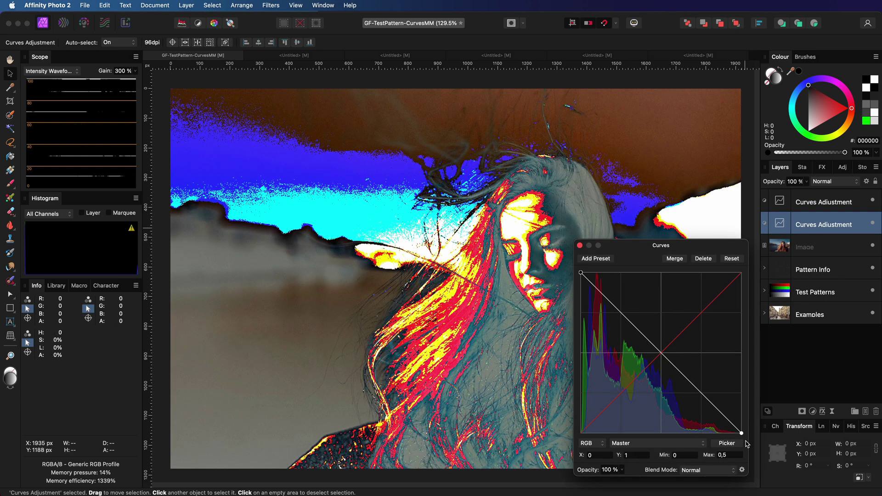
Flatten the lower Curves adjustment at Y 1 and the upper Curves adjustment at Y 0 by moving their end nodes.
left_click_drag(741, 433, 771, 234)
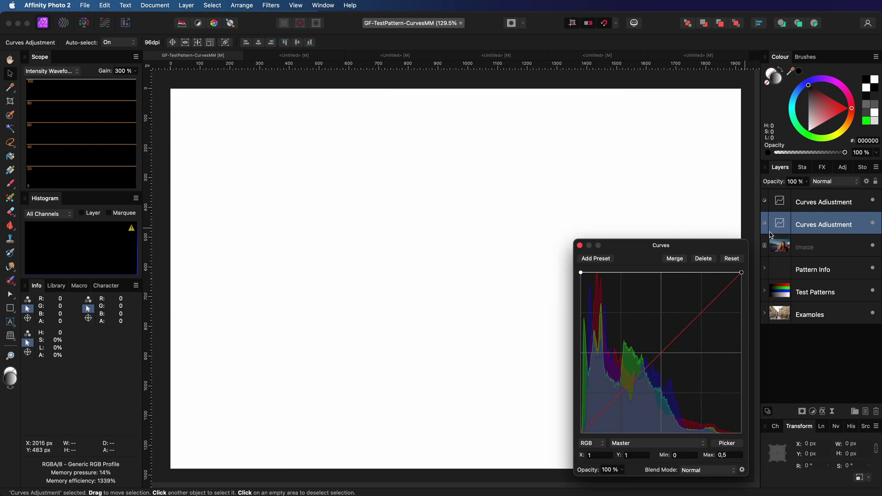
left_click(784, 205)
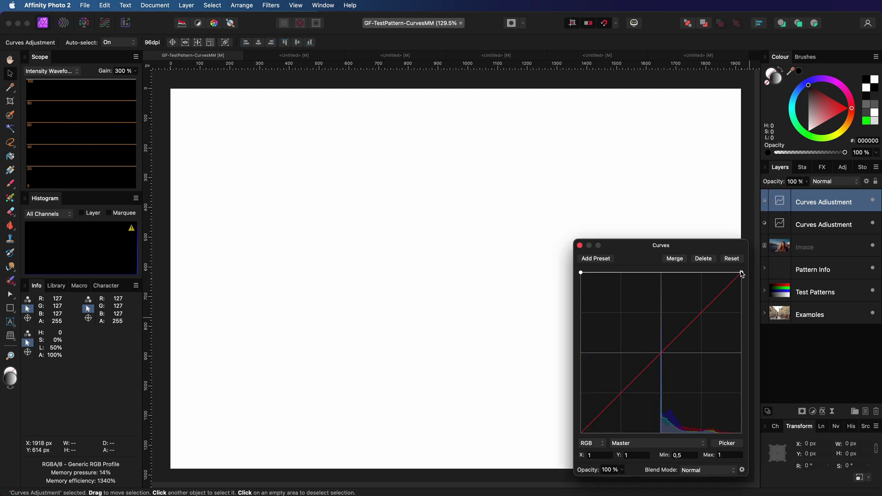
left_click_drag(742, 275, 741, 434)
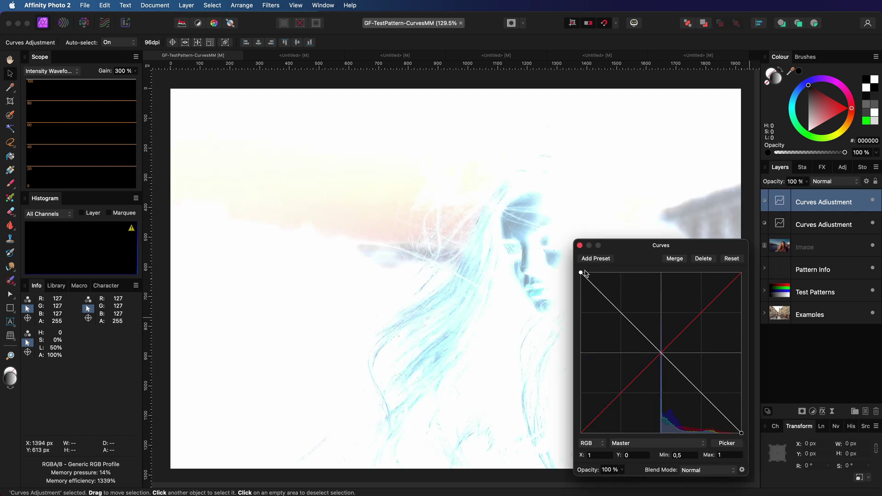
left_click_drag(581, 273, 568, 486)
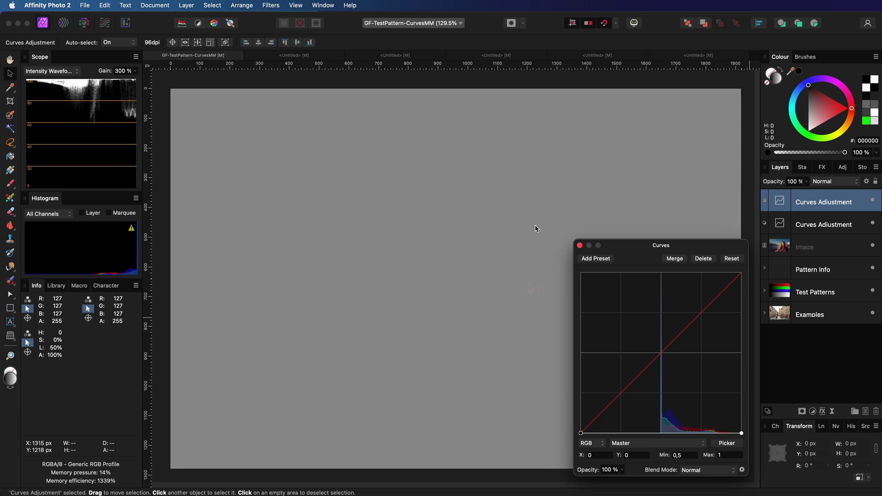
left_click(580, 245)
Hide both Curves adjustments and add a new Curves adjustment directly above the portrait image.
left_click(824, 224, "shift")
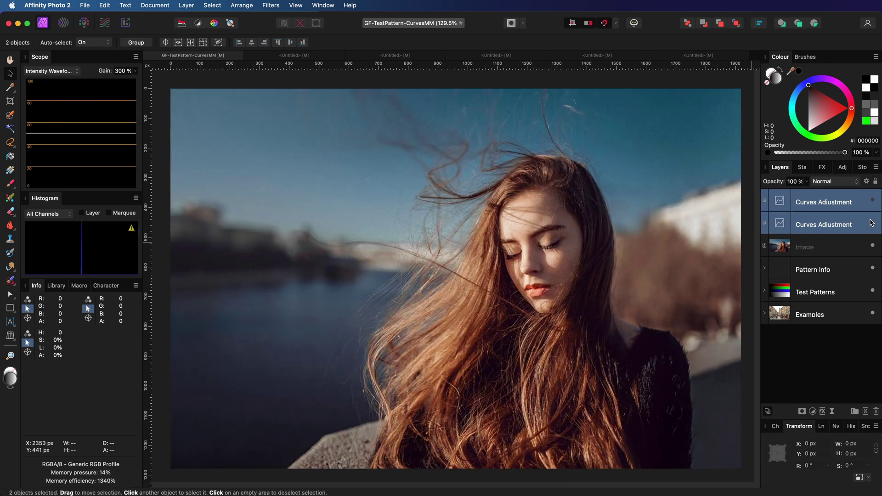
left_click(872, 223)
left_click(808, 247)
left_click(812, 411)
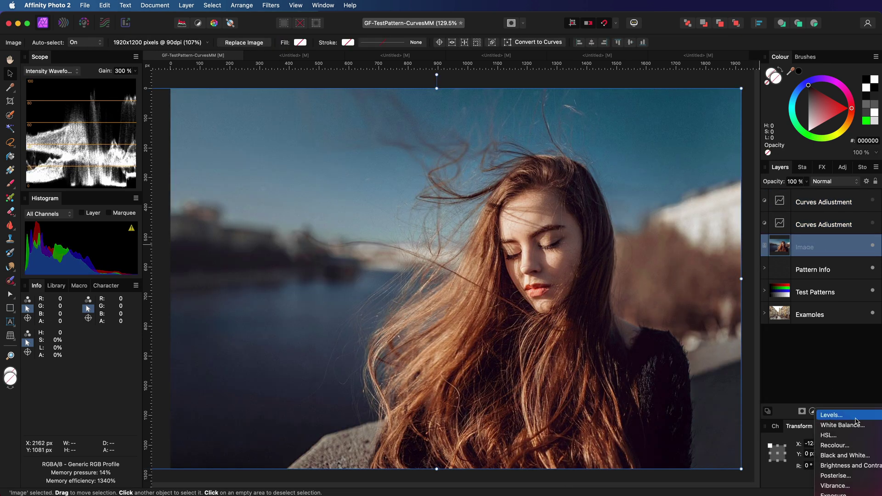
left_click(840, 494)
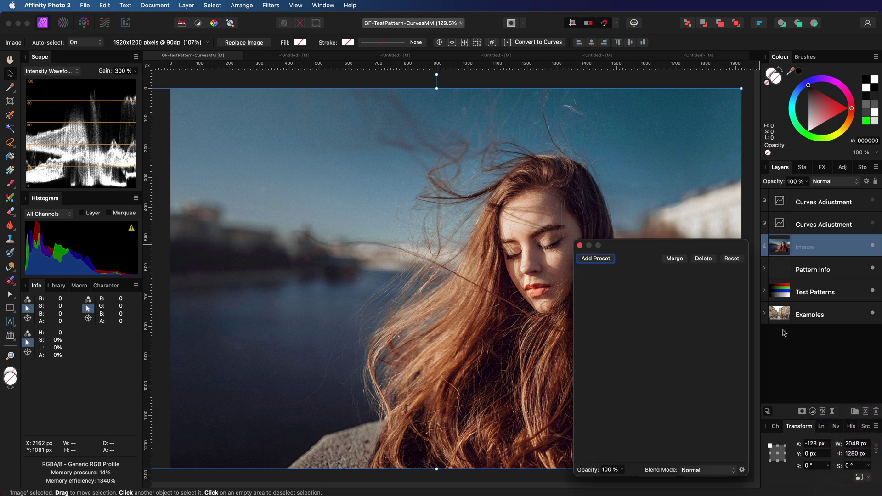
Set the new curve's end nodes to Y 0,5, raise a hump at X 0,754, Y 0,737 and flatten the lower half at the midline.
left_click_drag(740, 273, 740, 352)
left_click_drag(581, 432, 568, 353)
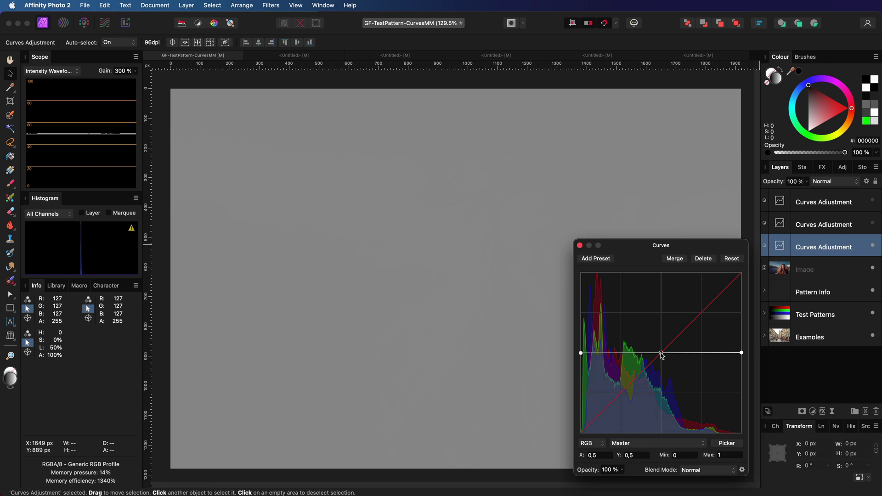
left_click_drag(701, 353, 701, 314)
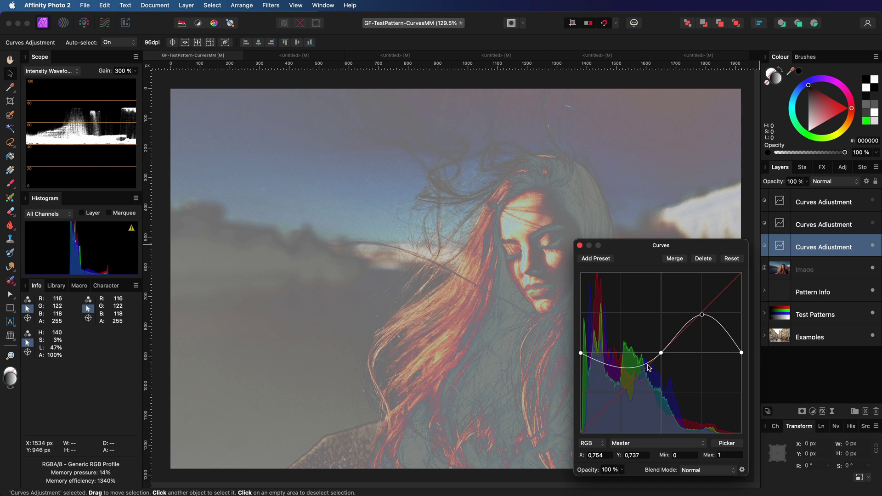
left_click_drag(631, 373, 649, 353)
left_click(598, 245)
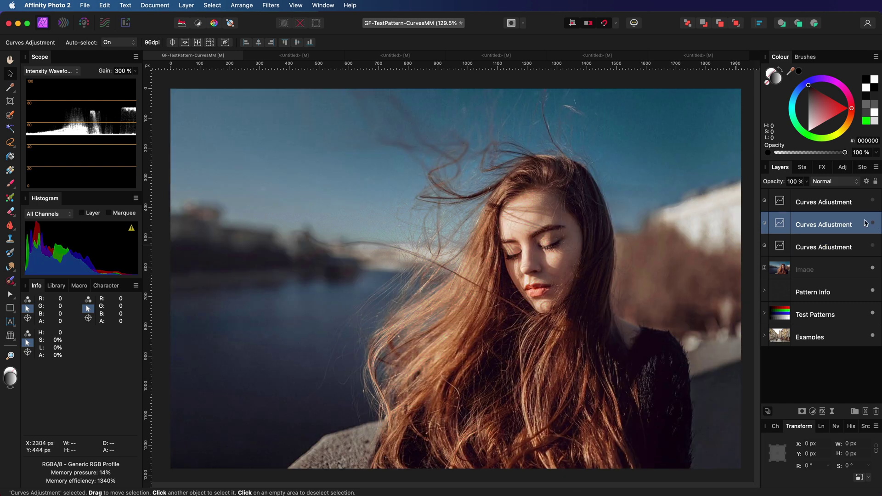
With only the upper two Curves adjustments visible, raise the topmost curve's middle to X 0,508, Y 0,503.
double_click(779, 200)
left_click_drag(665, 362, 662, 352)
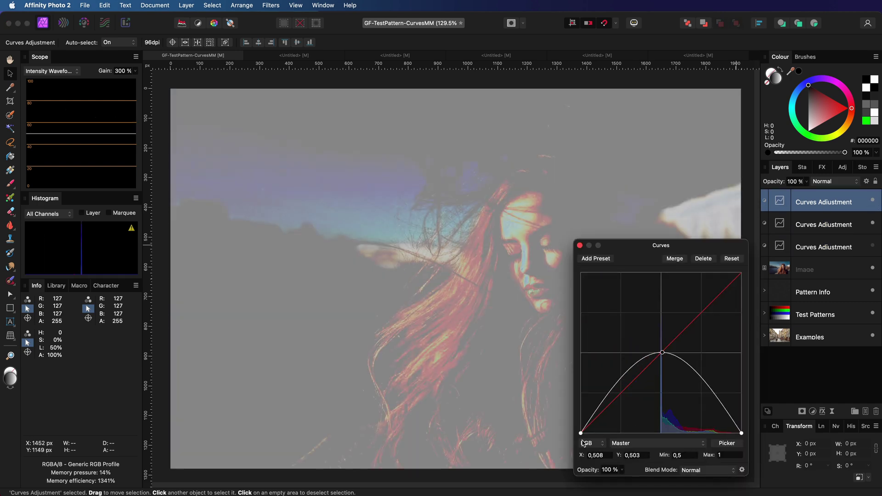
left_click(580, 246)
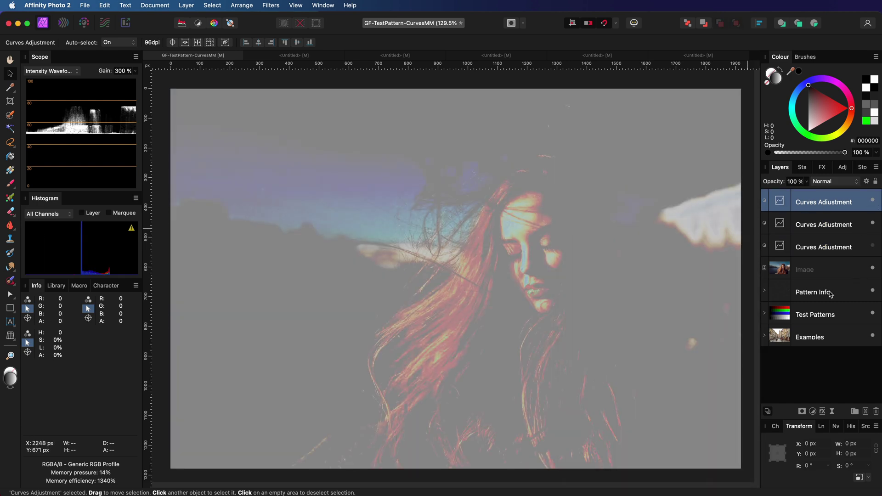
Temporarily hide the portrait image to examine how the two Curves adjustments affect the test patterns and waveform.
left_click(873, 271)
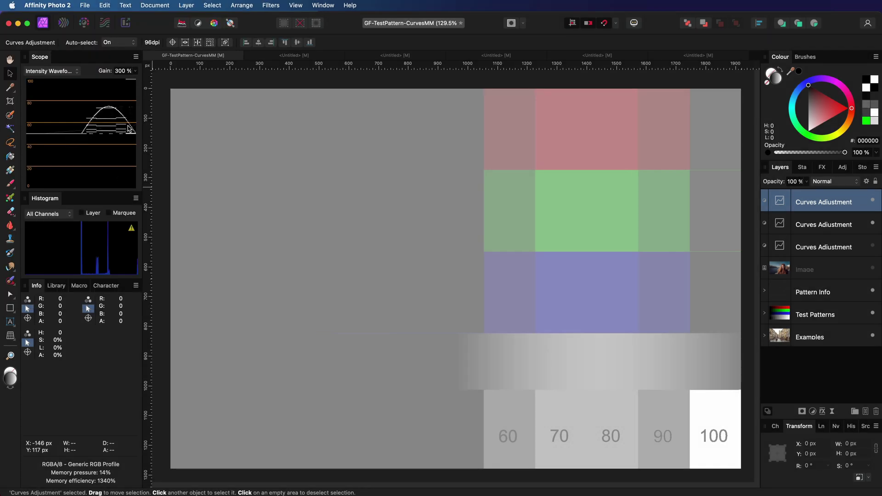
left_click(872, 268)
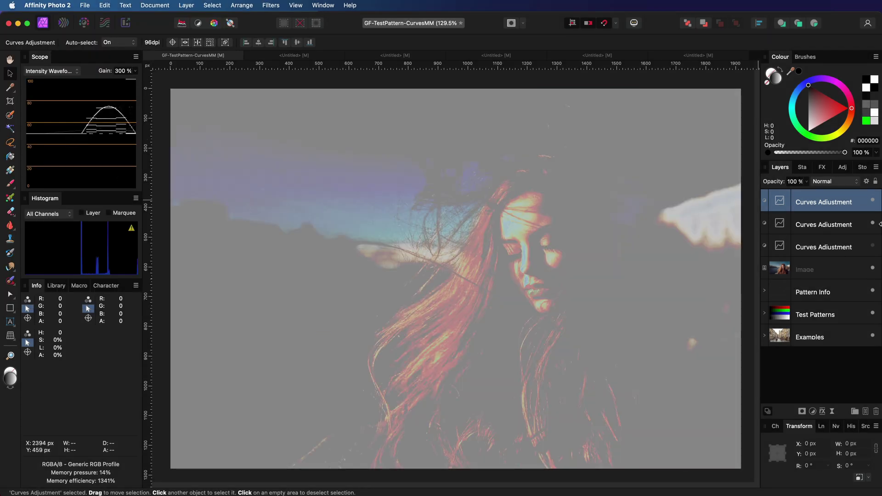
Group the two upper Curves adjustments and set the group's blend mode to Linear Light.
left_click(816, 227, "shift")
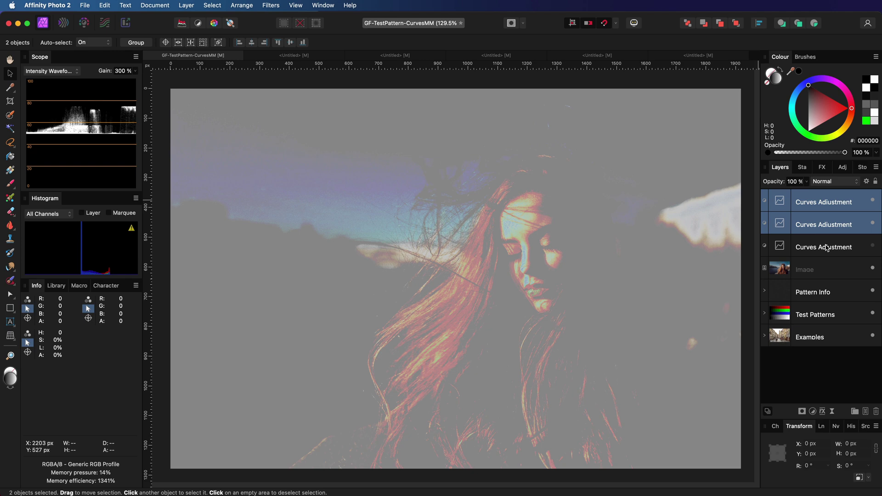
key("super+g")
left_click(826, 181)
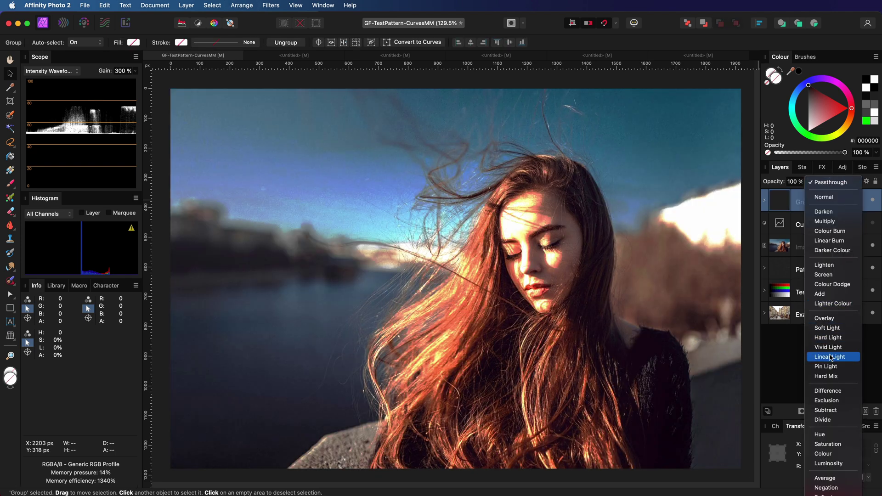
left_click(831, 357)
Lower the group's Fill Opacity to 33 % in its Blend Options.
left_click(866, 181)
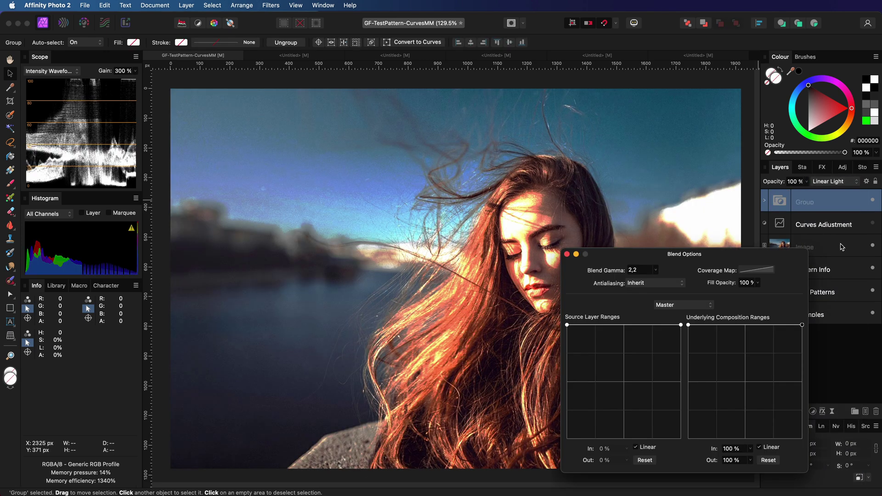
left_click_drag(726, 286, 735, 286)
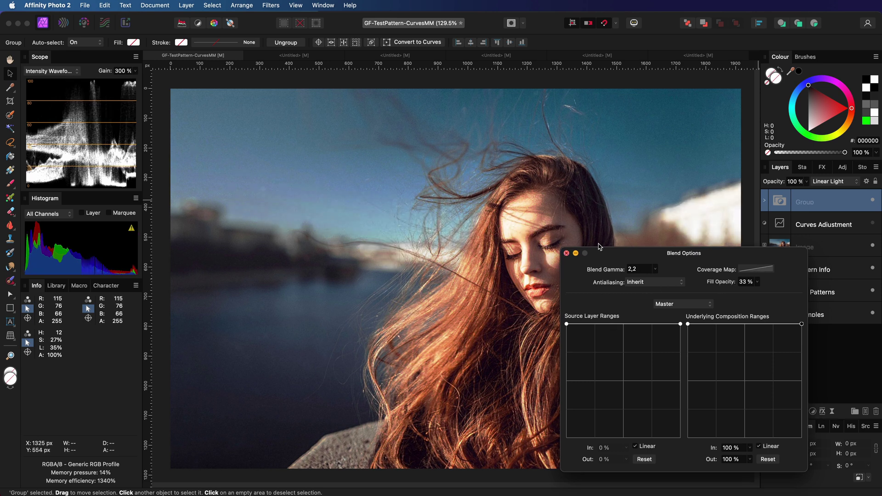
left_click(599, 246)
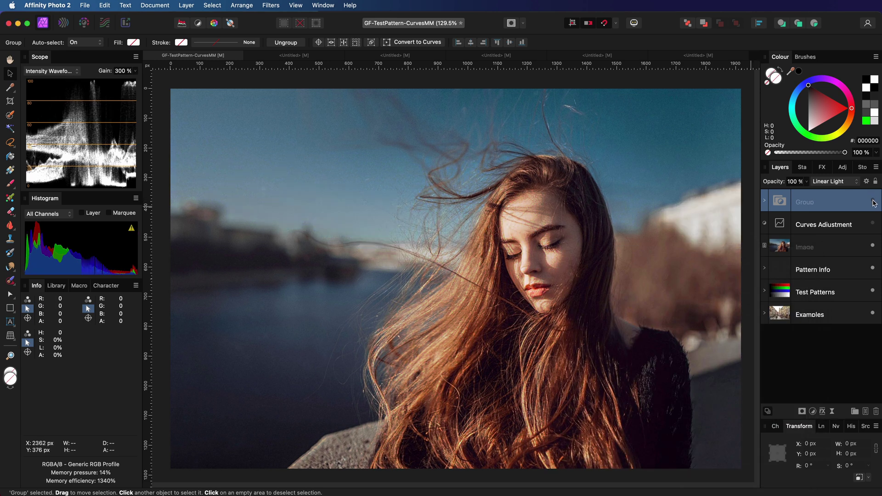
Expand the group and reopen its lower Curves adjustment for editing.
left_click(764, 201)
double_click(784, 246)
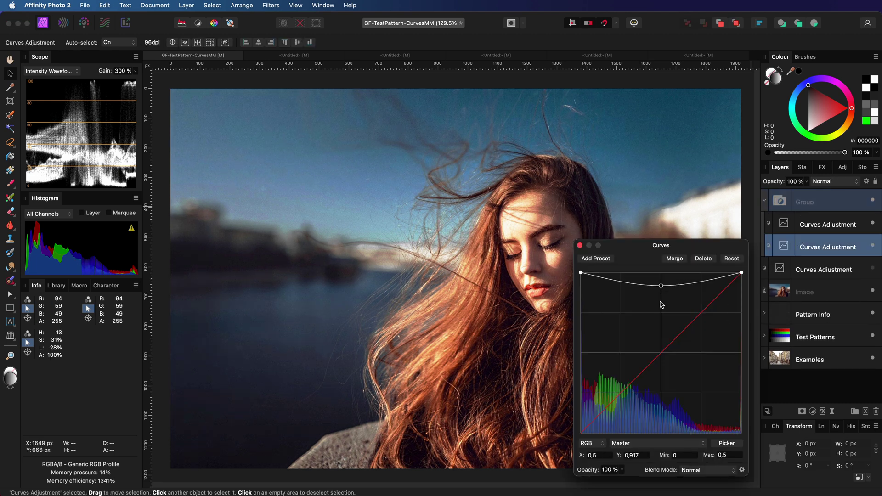